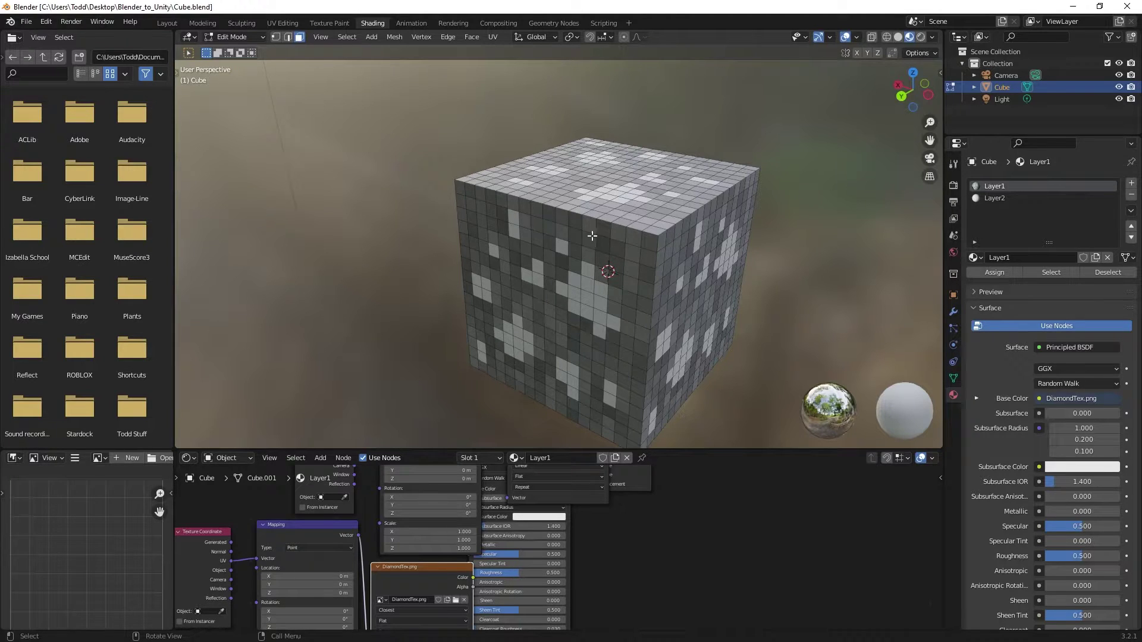
Select faces on the cube and switch between the Layer1 and Layer2 material slots to compare them
left_click(647, 274)
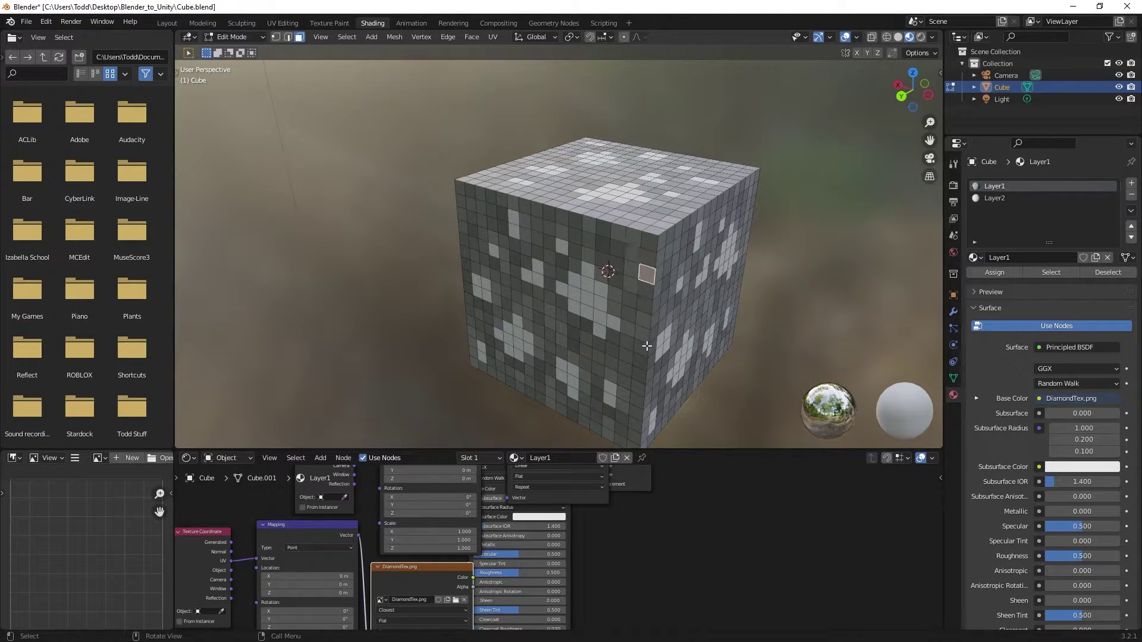
left_click(576, 292)
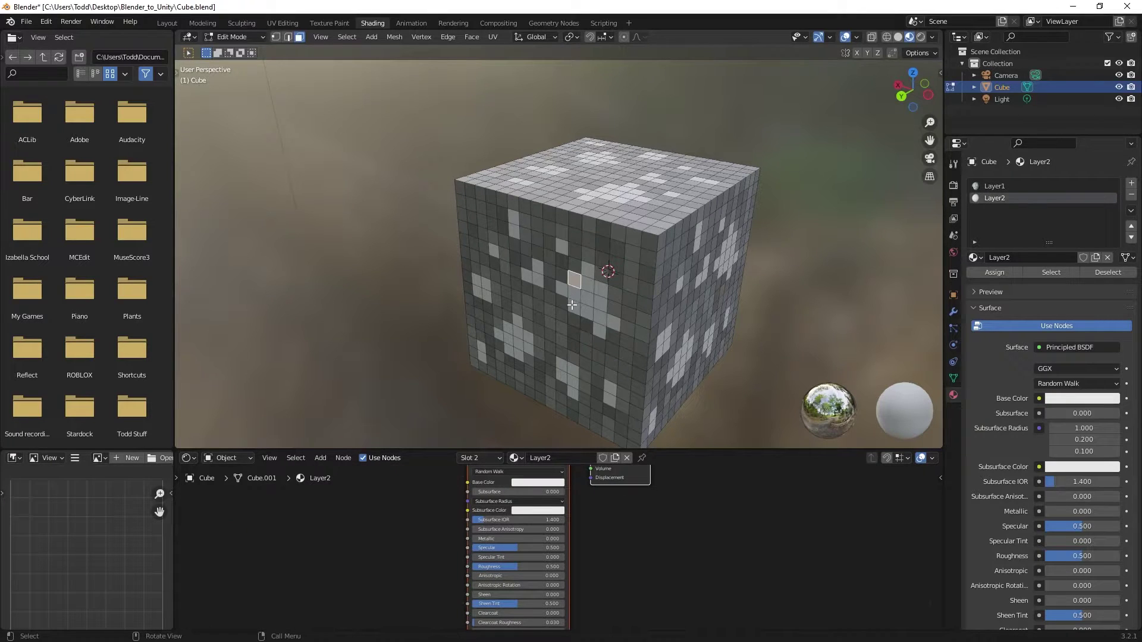
left_click(601, 290)
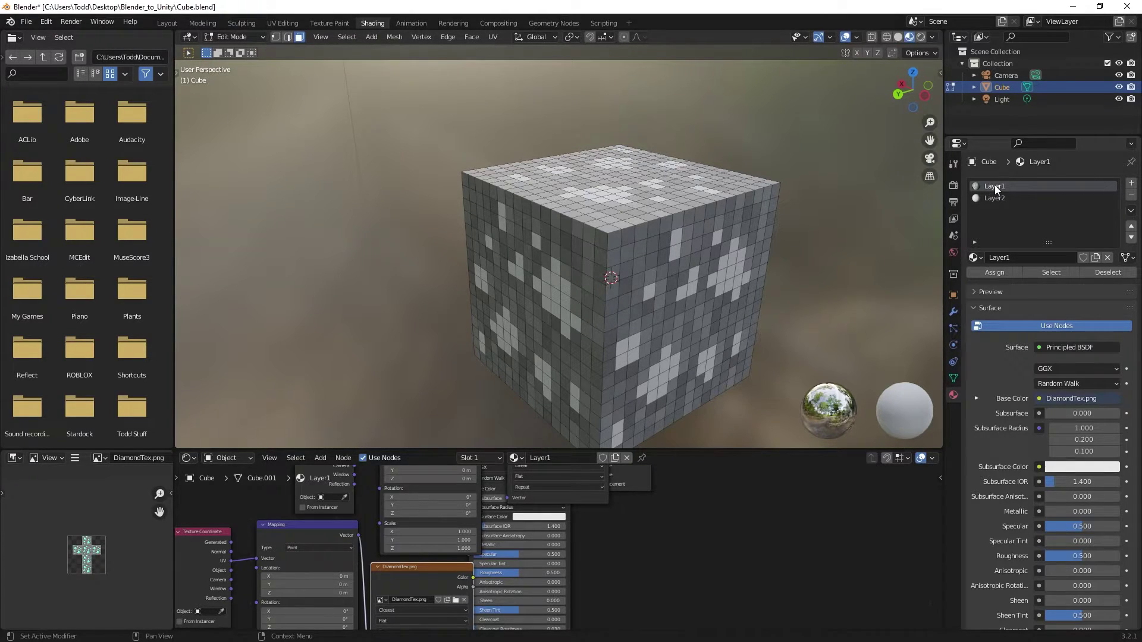
Select all faces using the Layer1 material and apply Select Random to them
left_click(1064, 273)
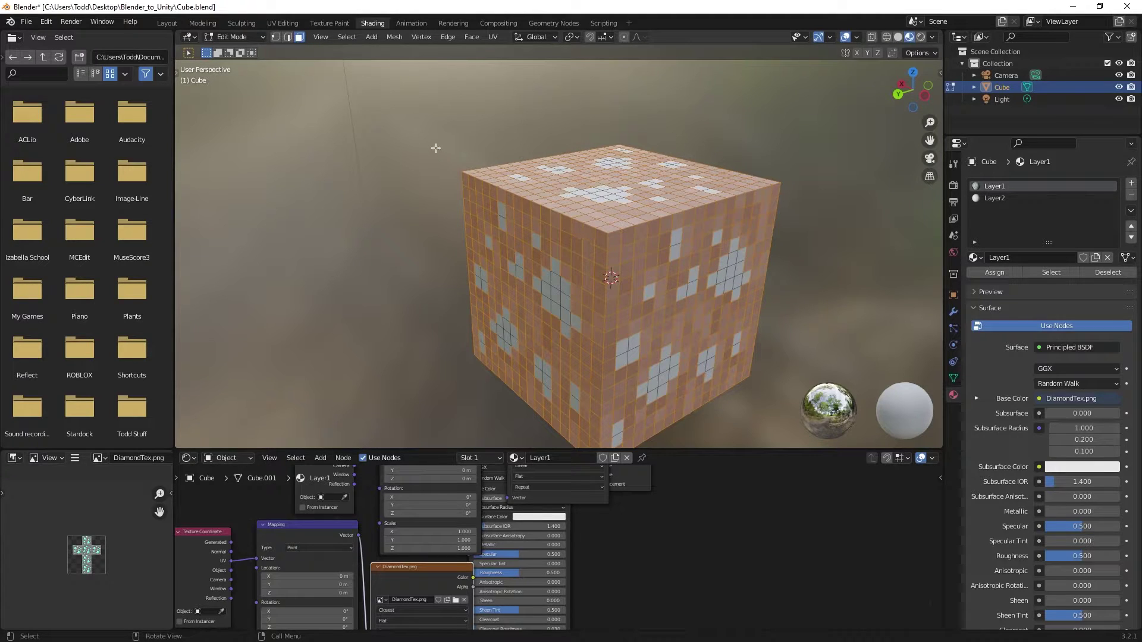
left_click(342, 38)
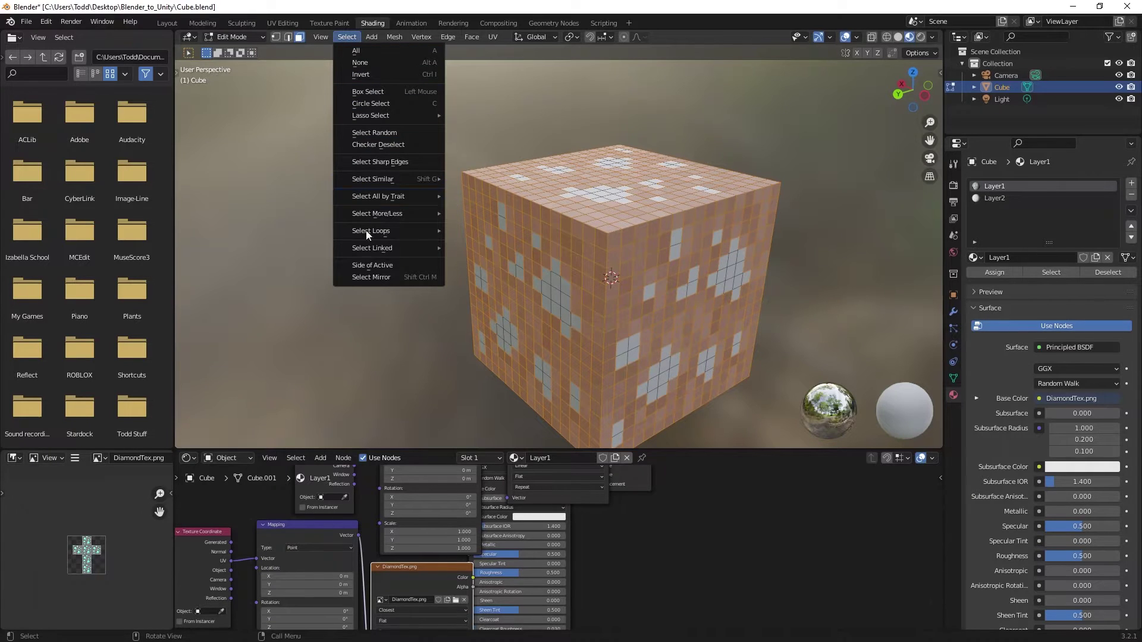
left_click(374, 133)
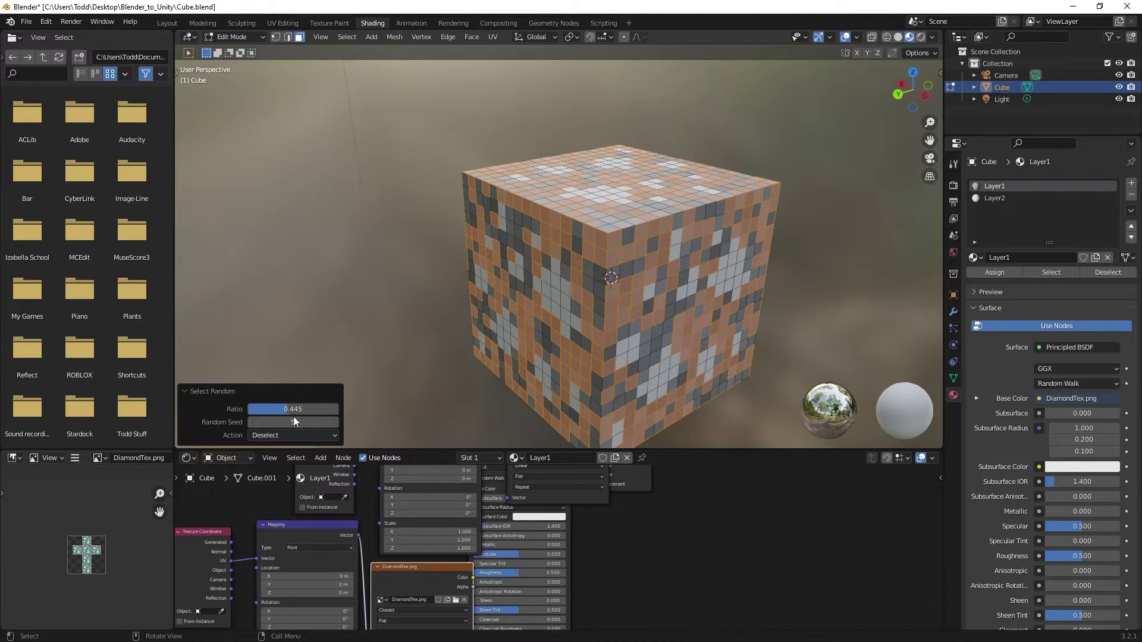
Set Select Random's Action to Deselect and its Ratio to 0.500
left_click(269, 437)
left_click(266, 447)
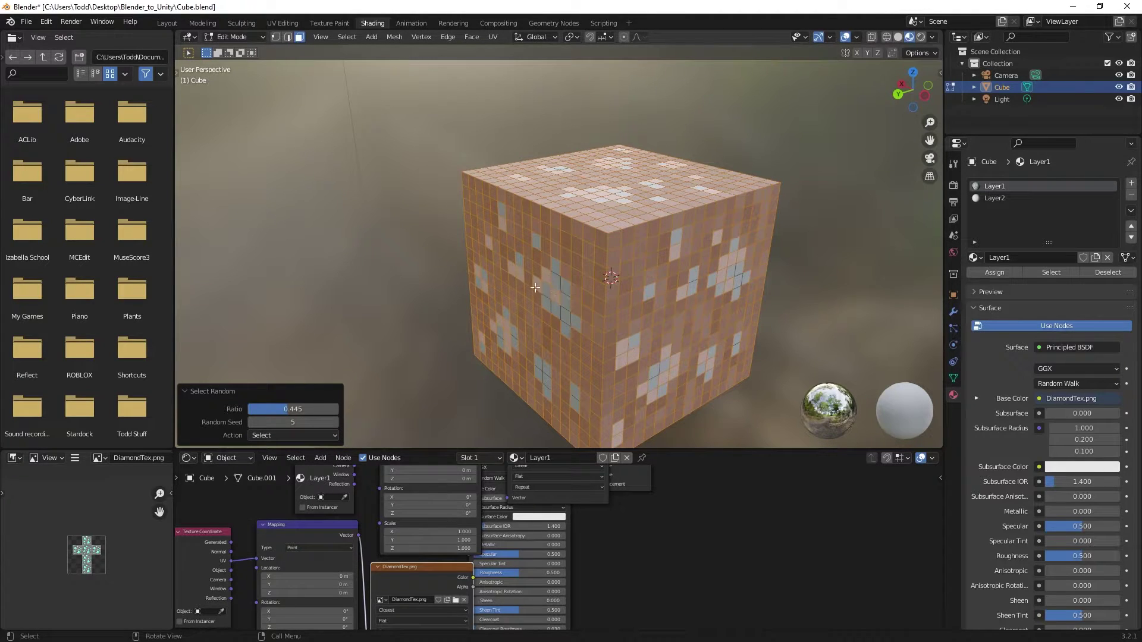
left_click(273, 437)
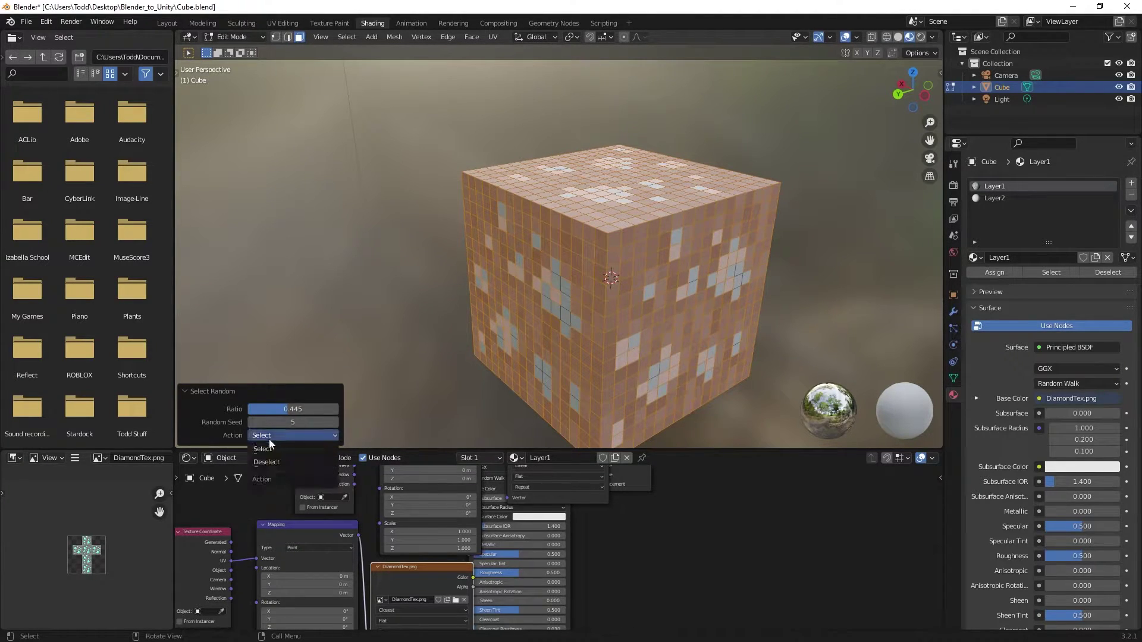
left_click(269, 463)
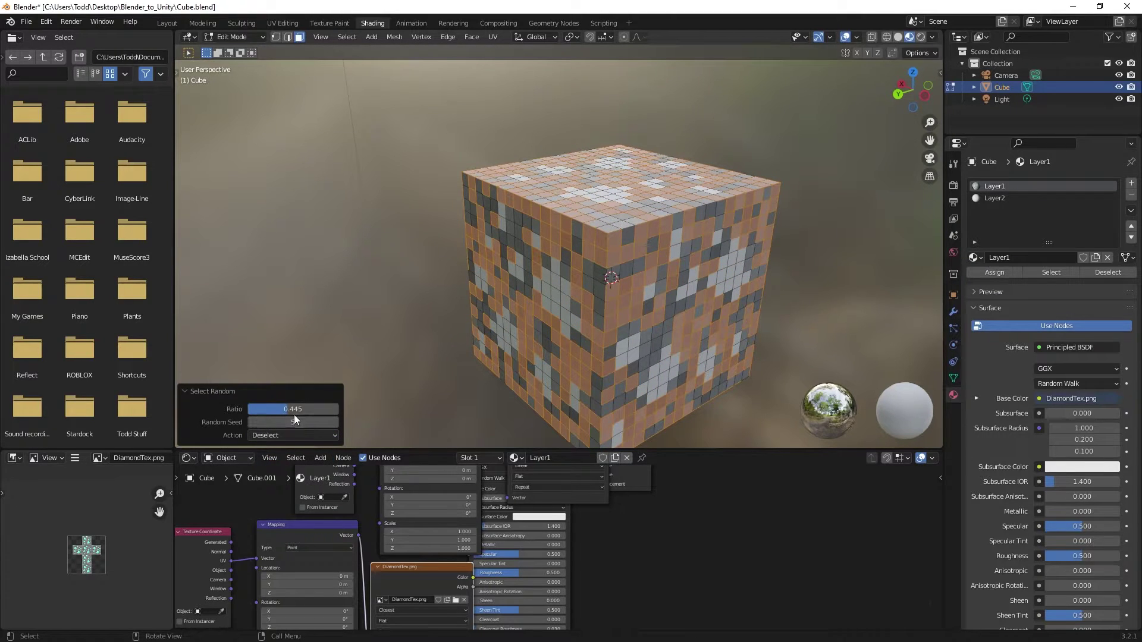
left_click_drag(288, 413, 297, 409)
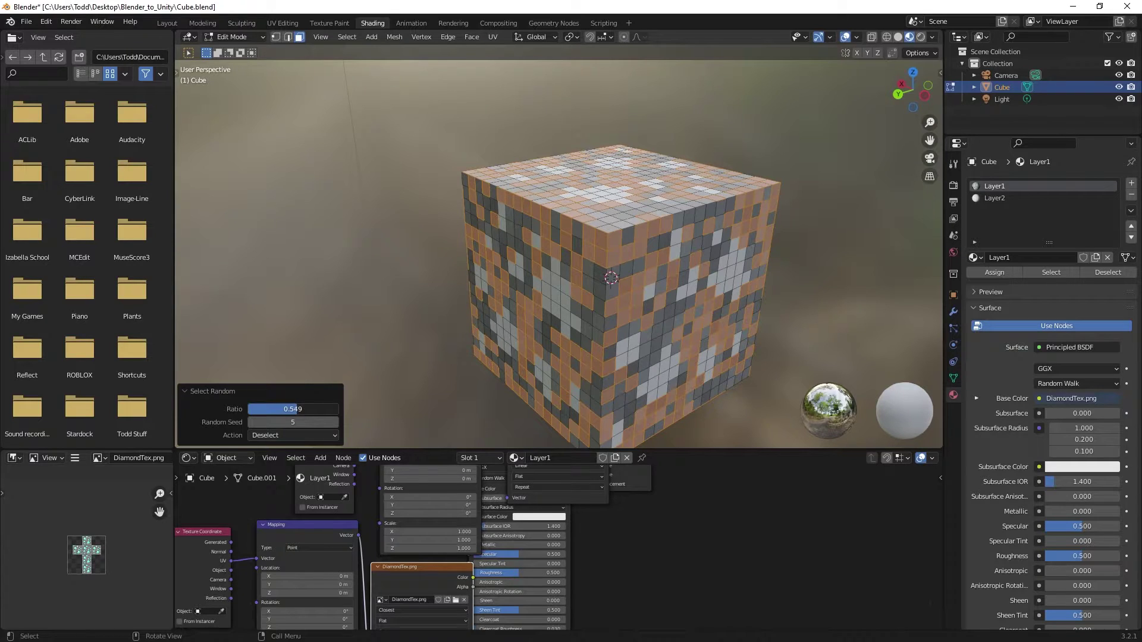
left_click(298, 409)
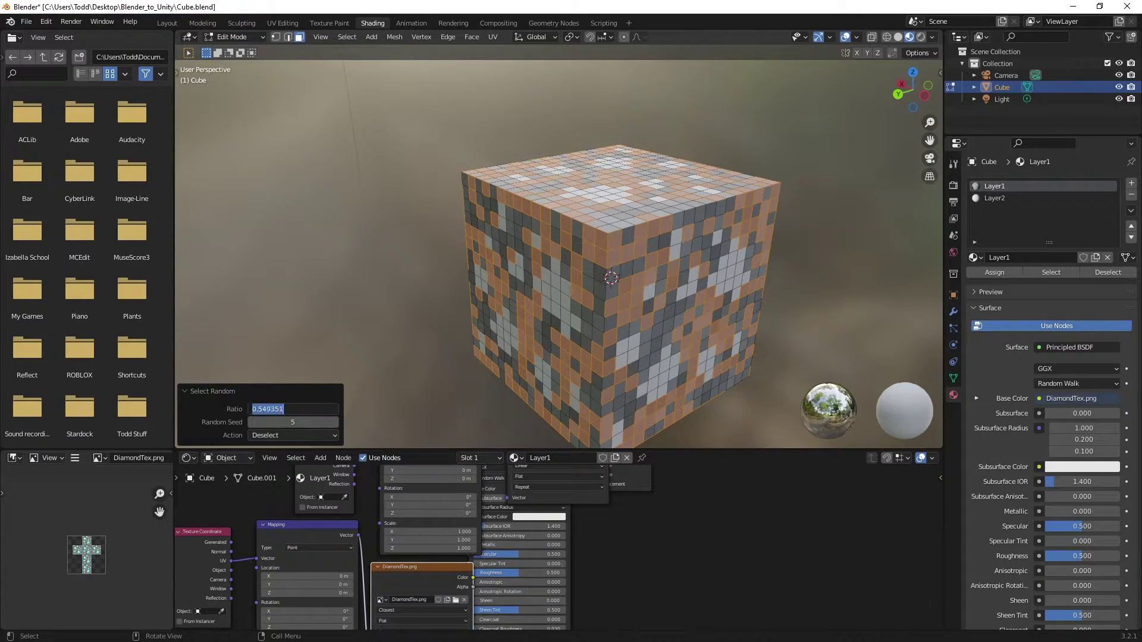
double_click(257, 410)
type("500000")
key("Return")
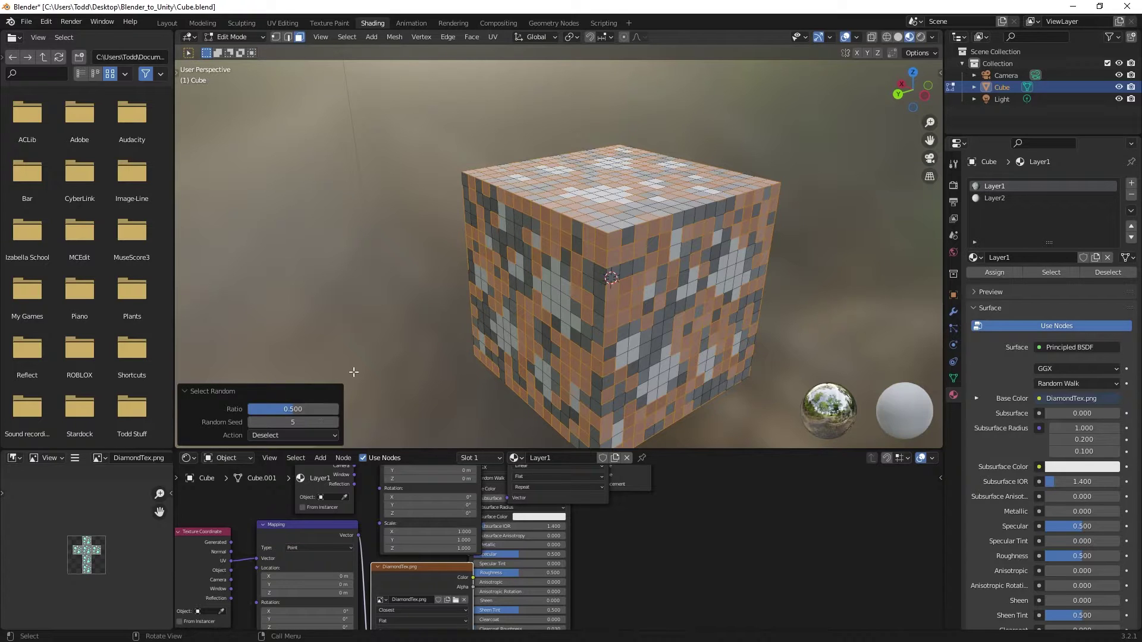
Extrude the selected stone faces individually from the right-click face menu
left_click(373, 37)
right_click(309, 140)
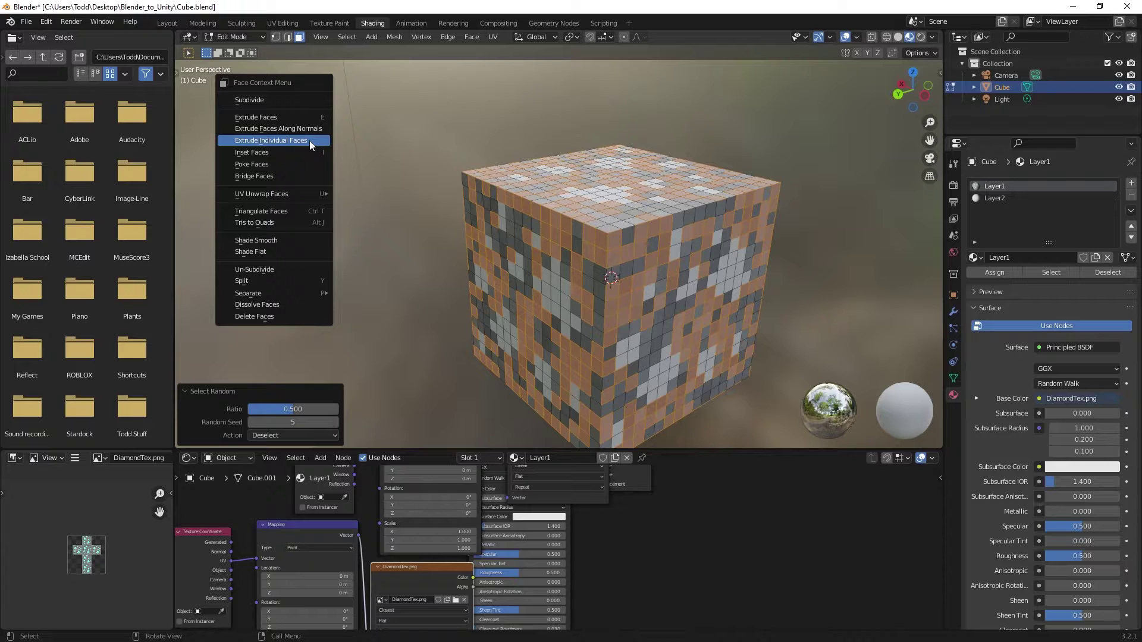
key("Escape")
right_click(277, 142)
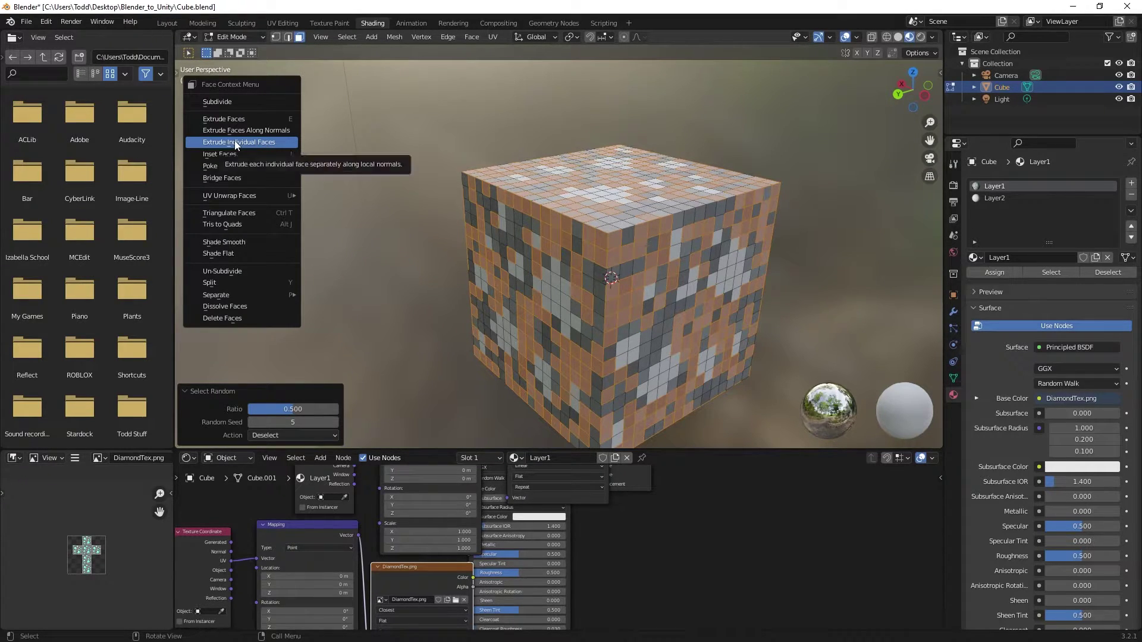
left_click(278, 142)
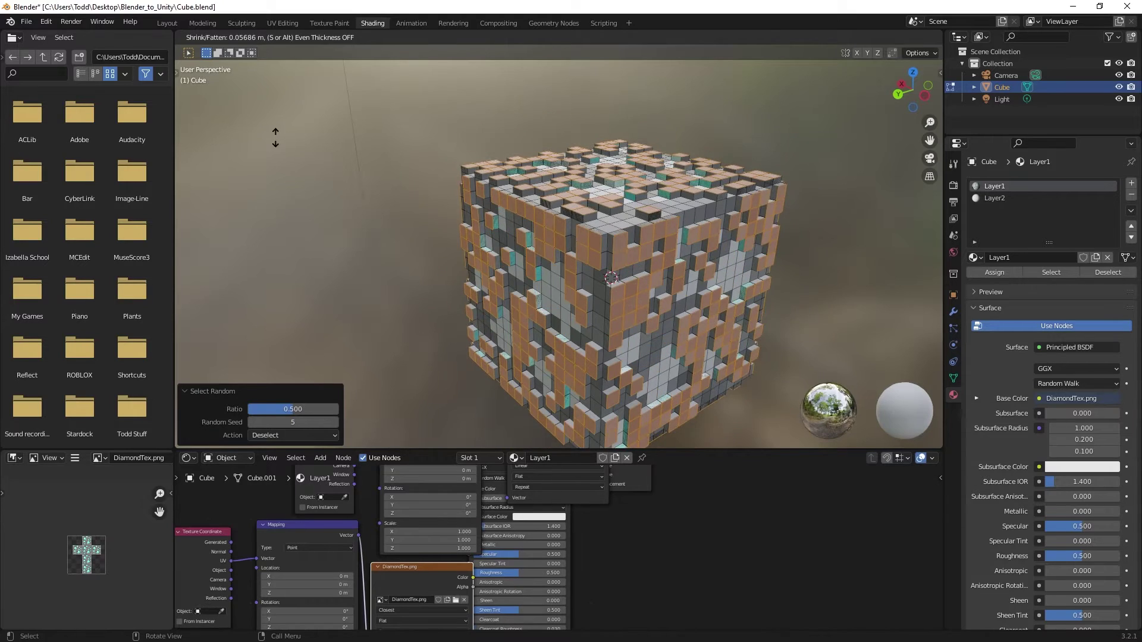
left_click(275, 130)
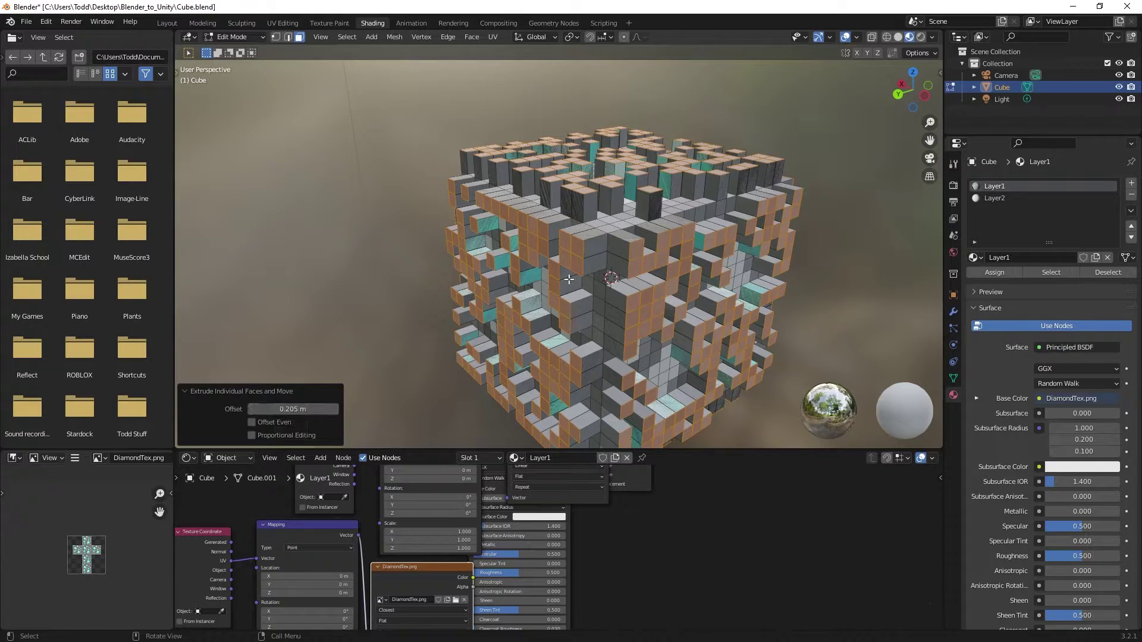
Set the extrusion Offset to 0.05 m and clear the face selection
mouse_move(292, 410)
left_mouse_down()
mouse_move(256, 409)
mouse_move(275, 409)
left_mouse_up()
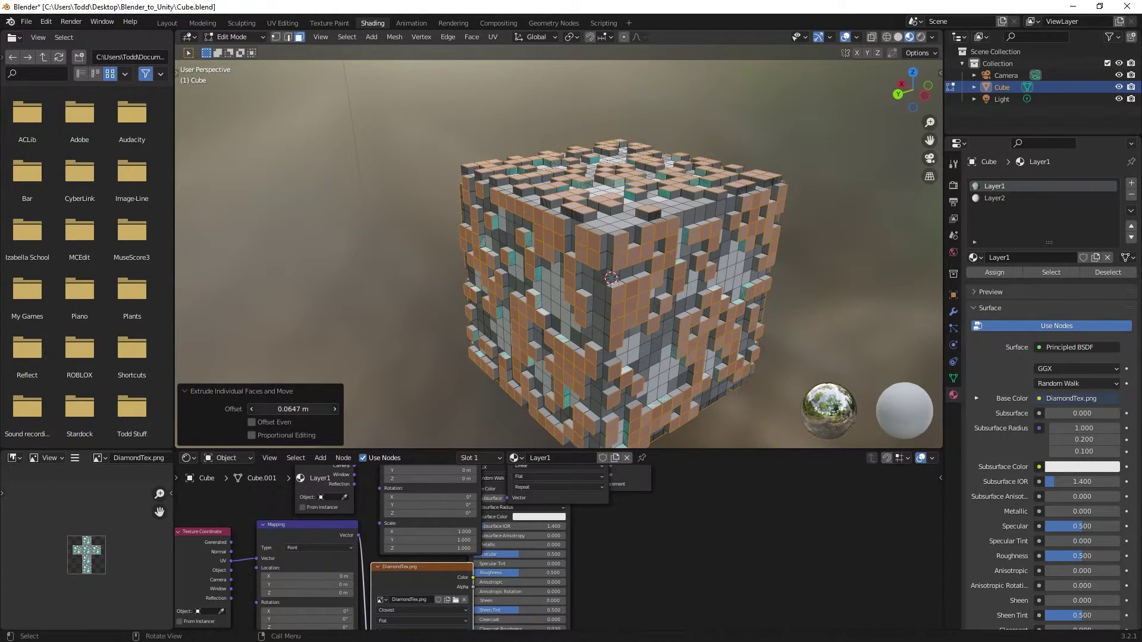
left_click(251, 409)
left_click(251, 409)
left_click(251, 409)
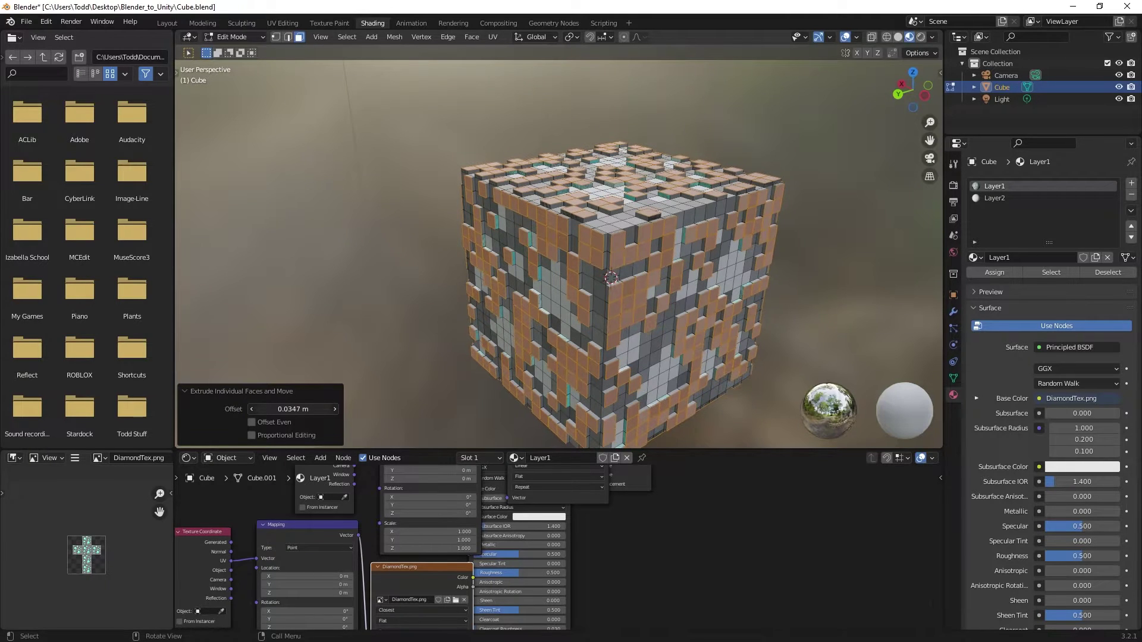
left_click_drag(292, 409, 303, 409)
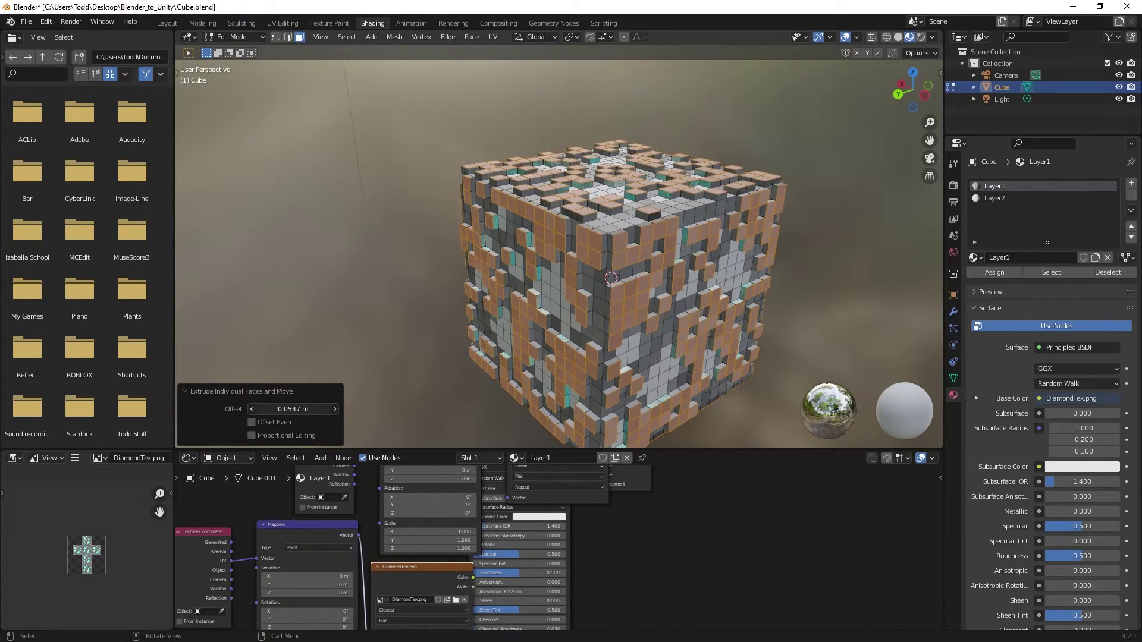
left_click(277, 409)
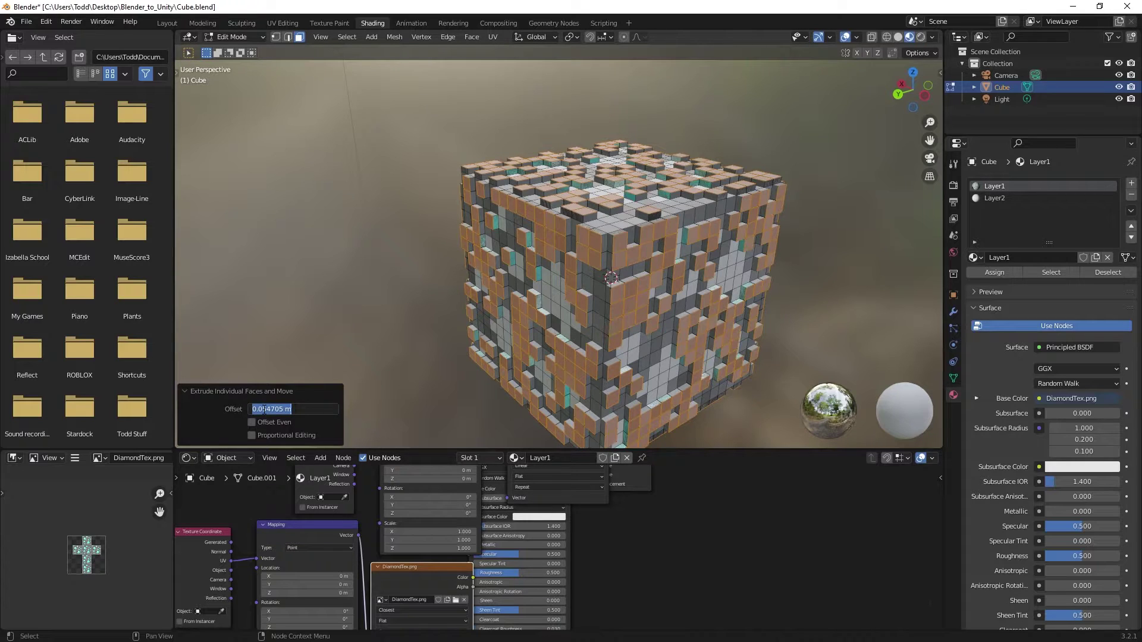
left_click_drag(263, 410, 283, 409)
type("05")
key("Return")
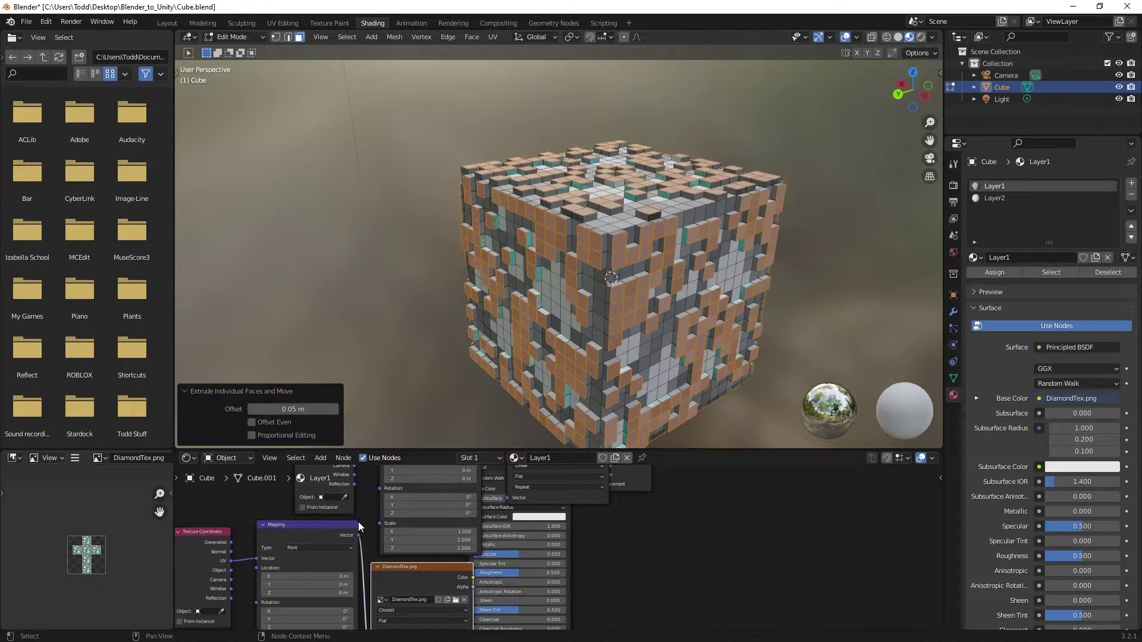
left_click(333, 225)
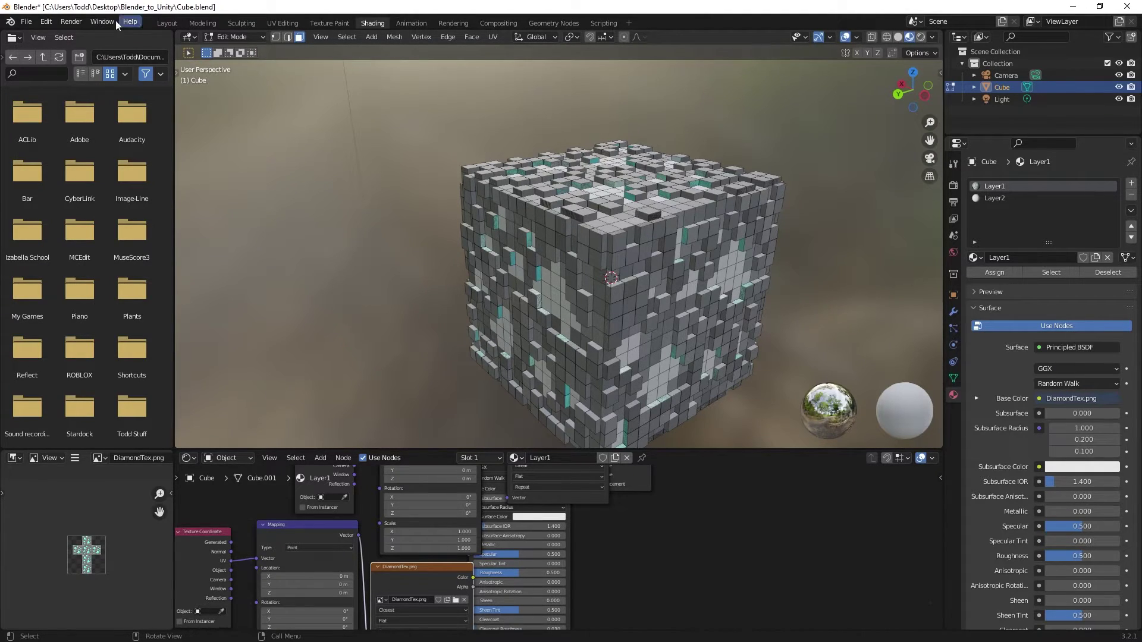
Render a test image of the bumpy cube and close the render window
left_click(72, 22)
left_click(94, 35)
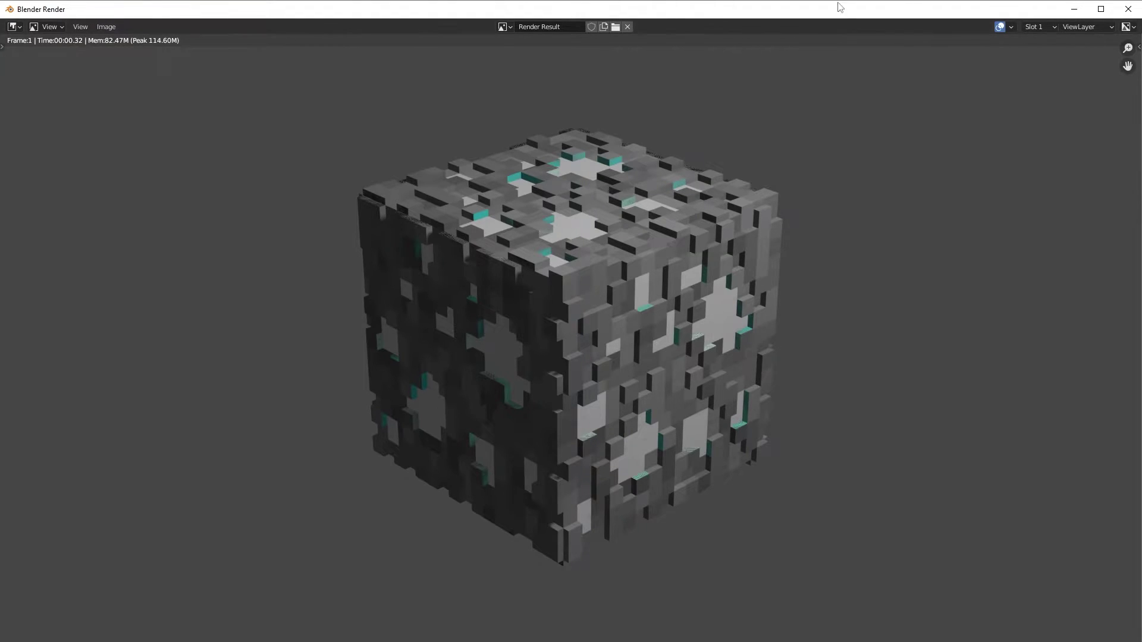
left_click(1129, 9)
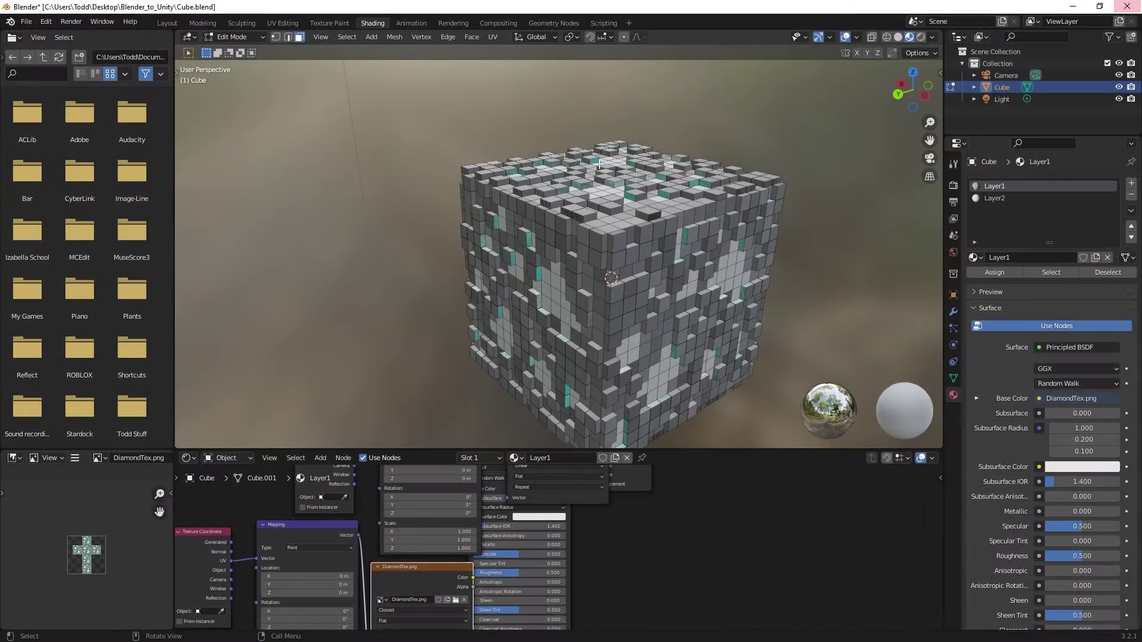
Return to the Shading workspace via UV Editing and move the DiamondTex.png node up-right
left_click(283, 23)
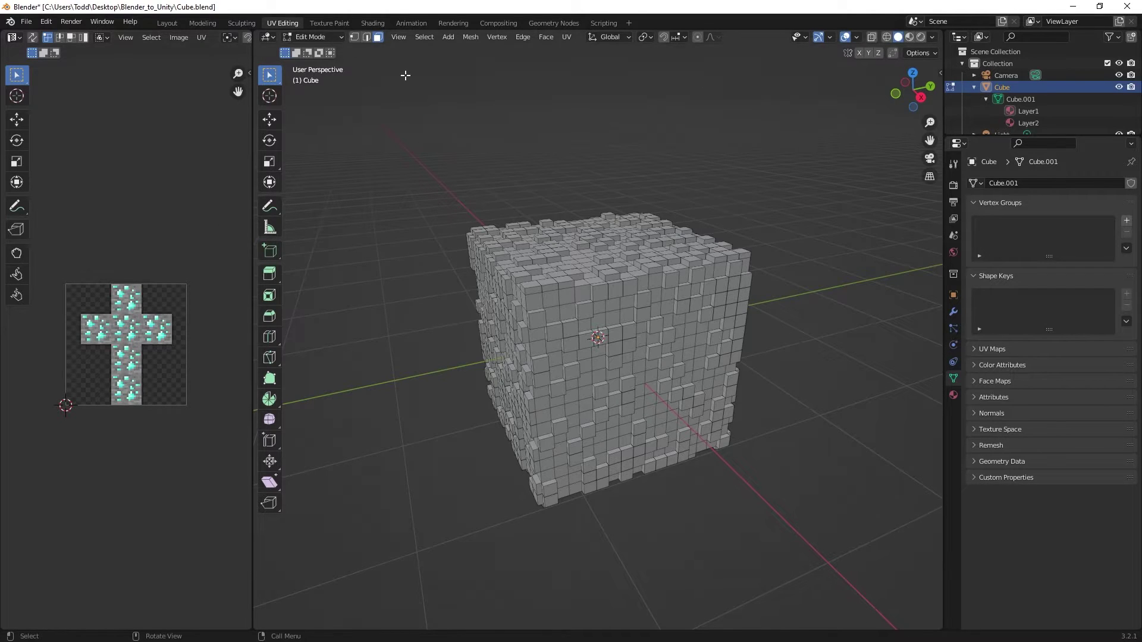
left_click(385, 27)
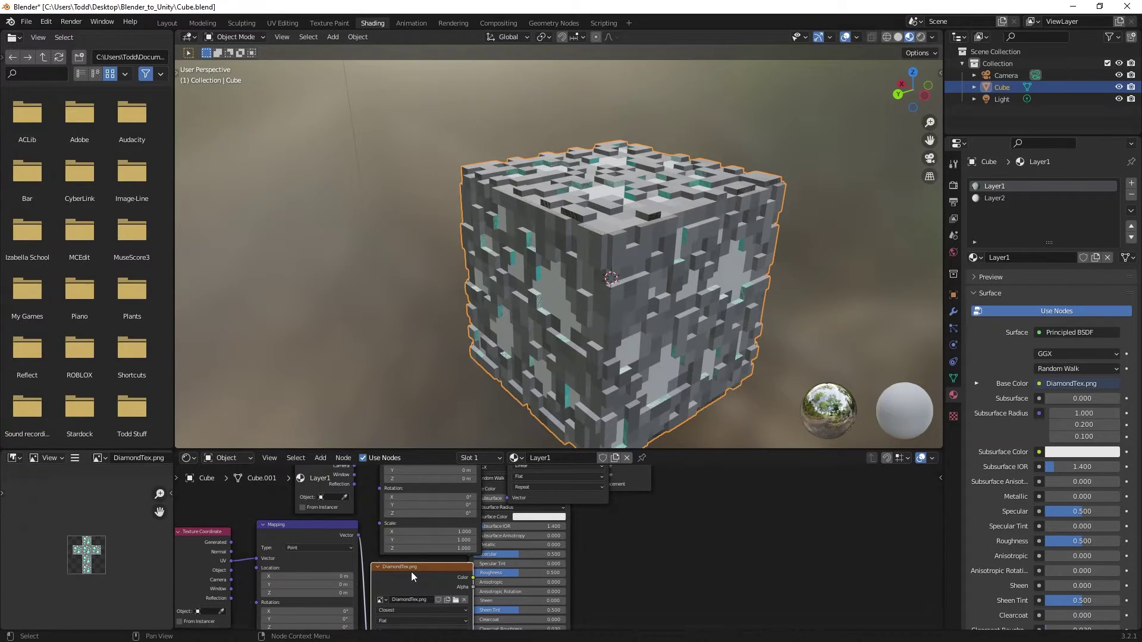
left_click_drag(404, 569, 406, 517)
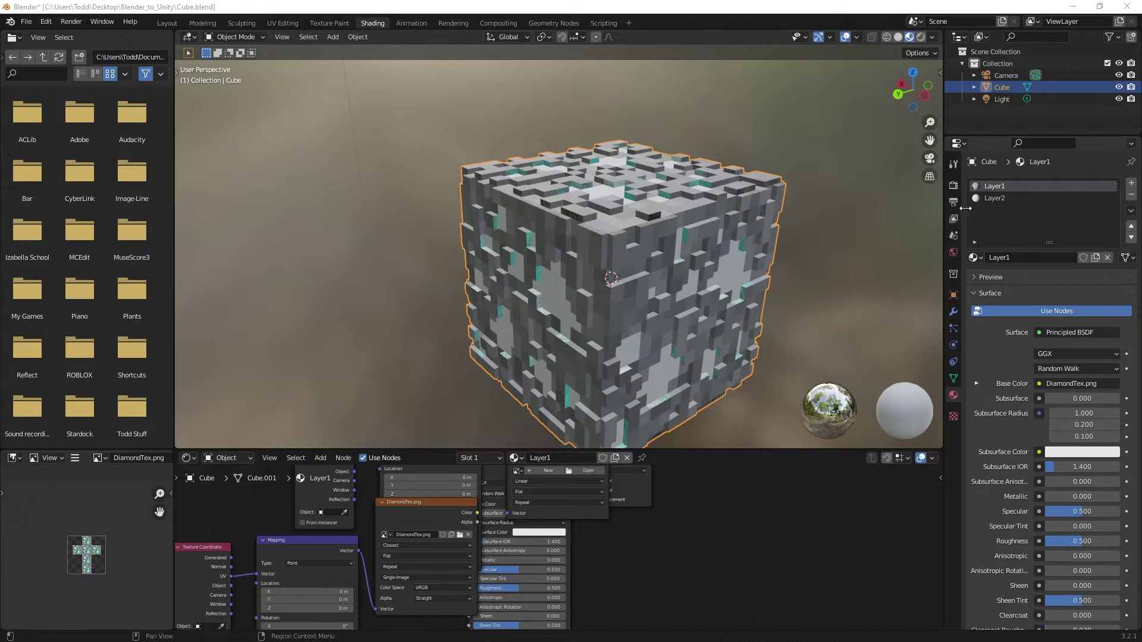
Glance at Layer2, then nudge Layer1's DiamondTex.png node further up and right
left_click(997, 201)
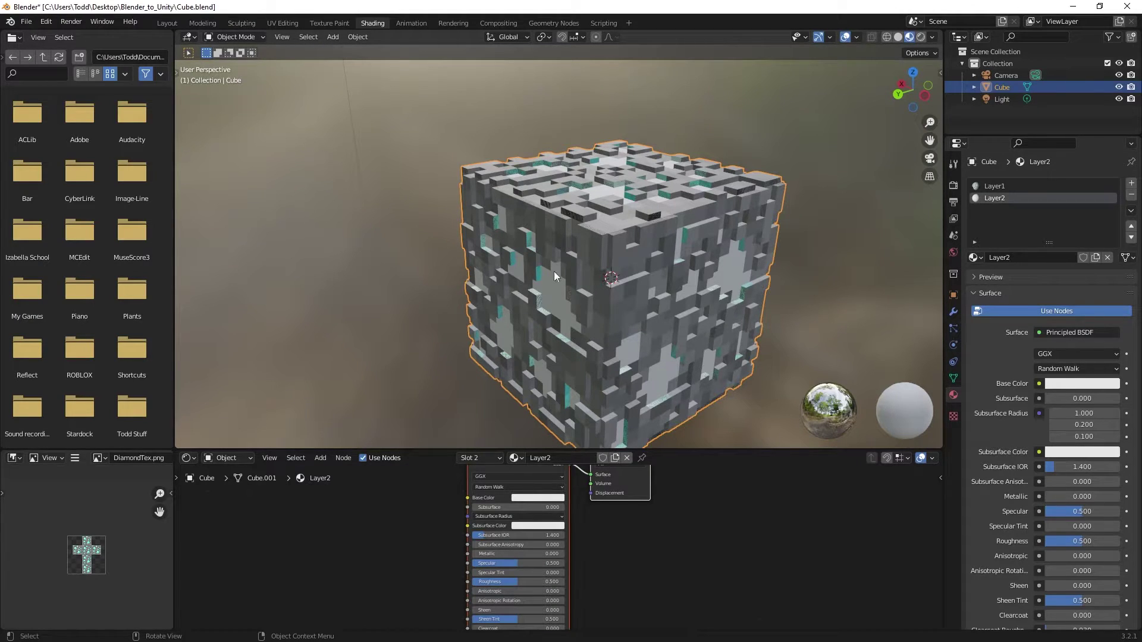
left_click(999, 186)
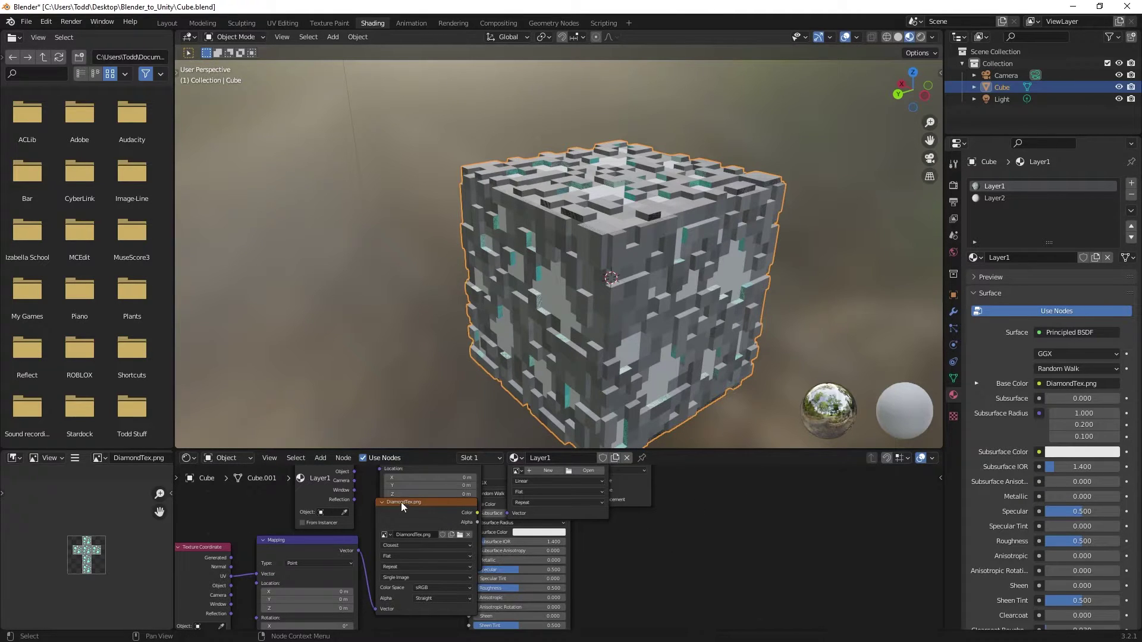
left_click_drag(402, 506, 409, 493)
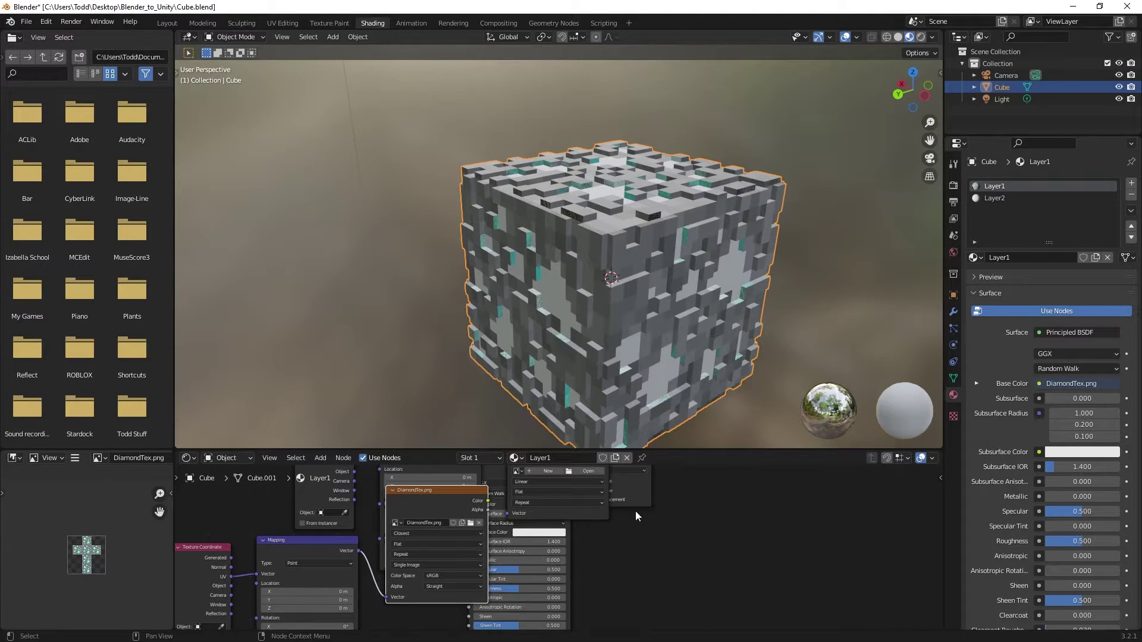
Add an Image Texture node to Layer1 and arrange it beside the DiamondTex.png node
left_click(321, 458)
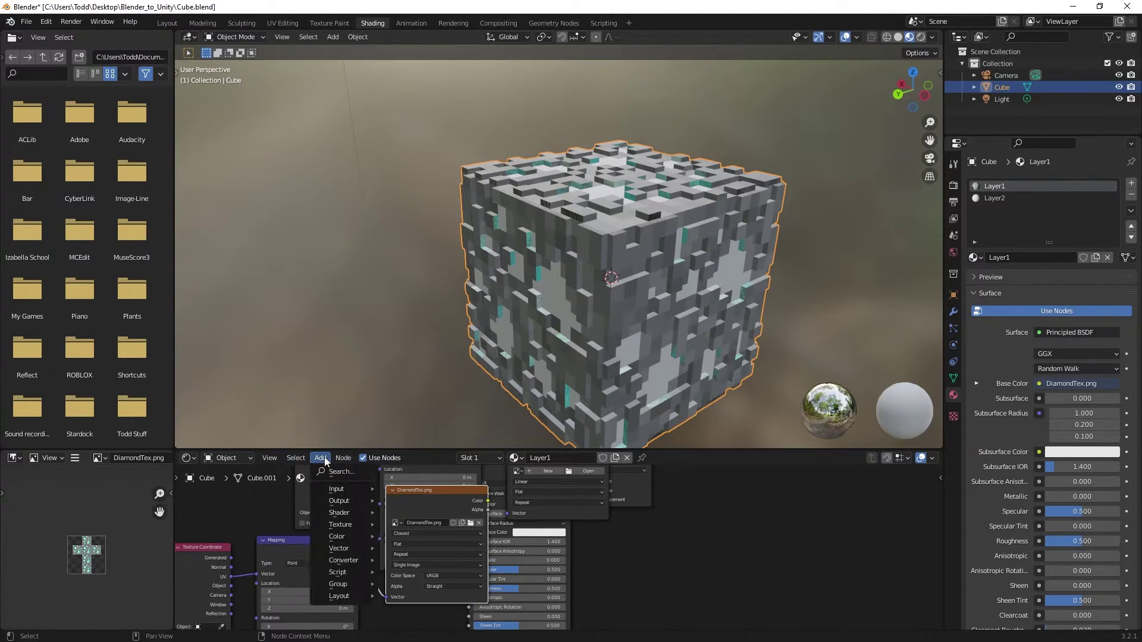
mouse_move(342, 527)
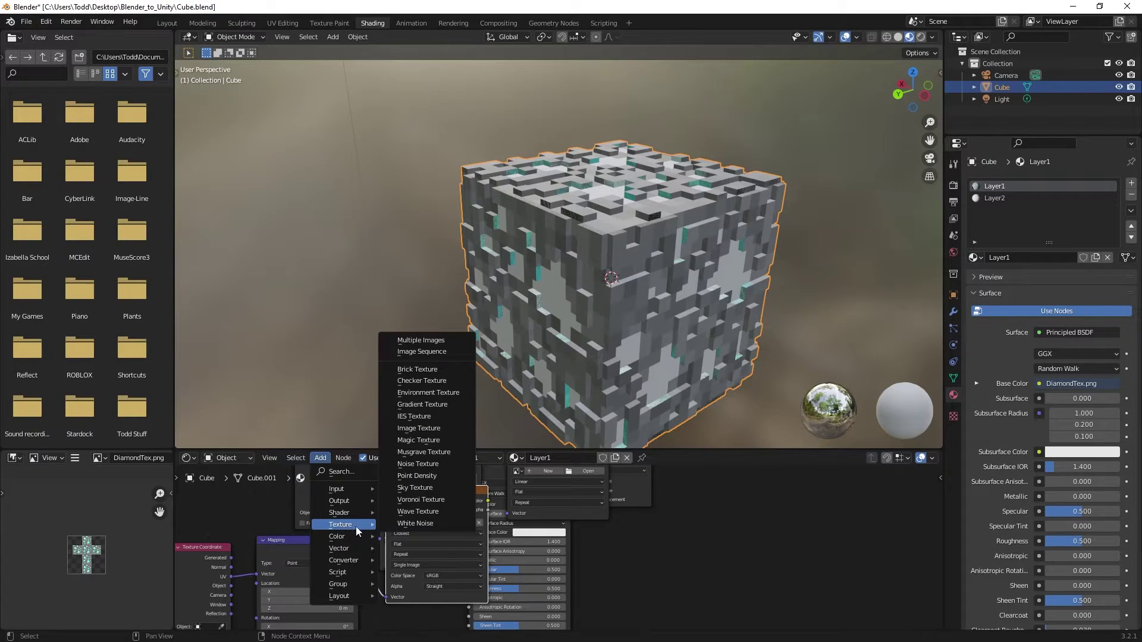
left_click(418, 428)
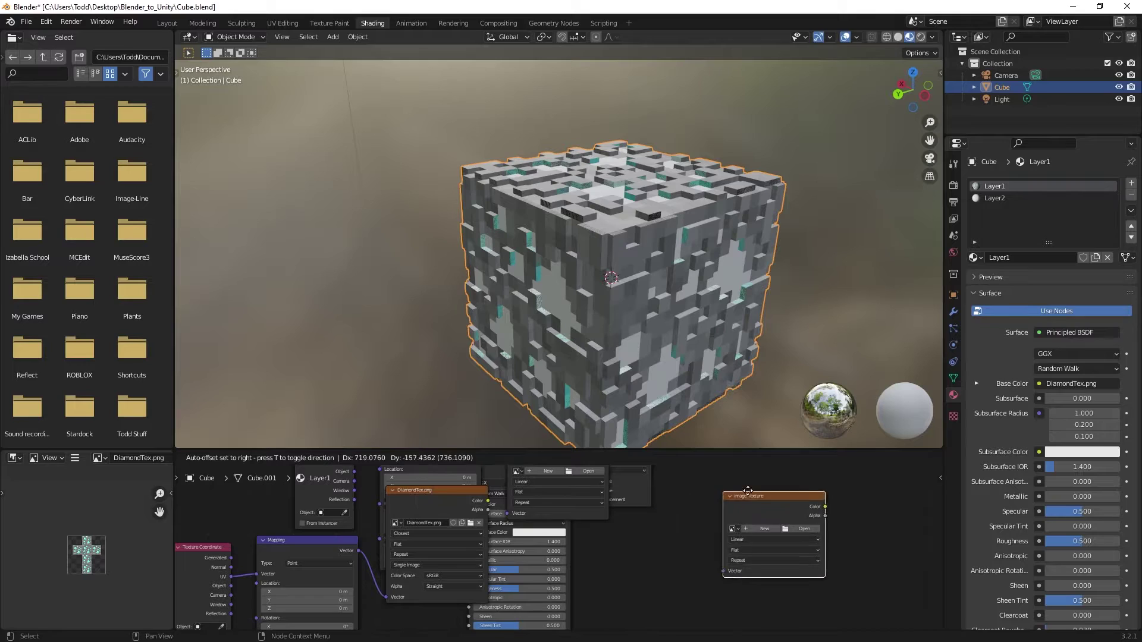
left_click(726, 507)
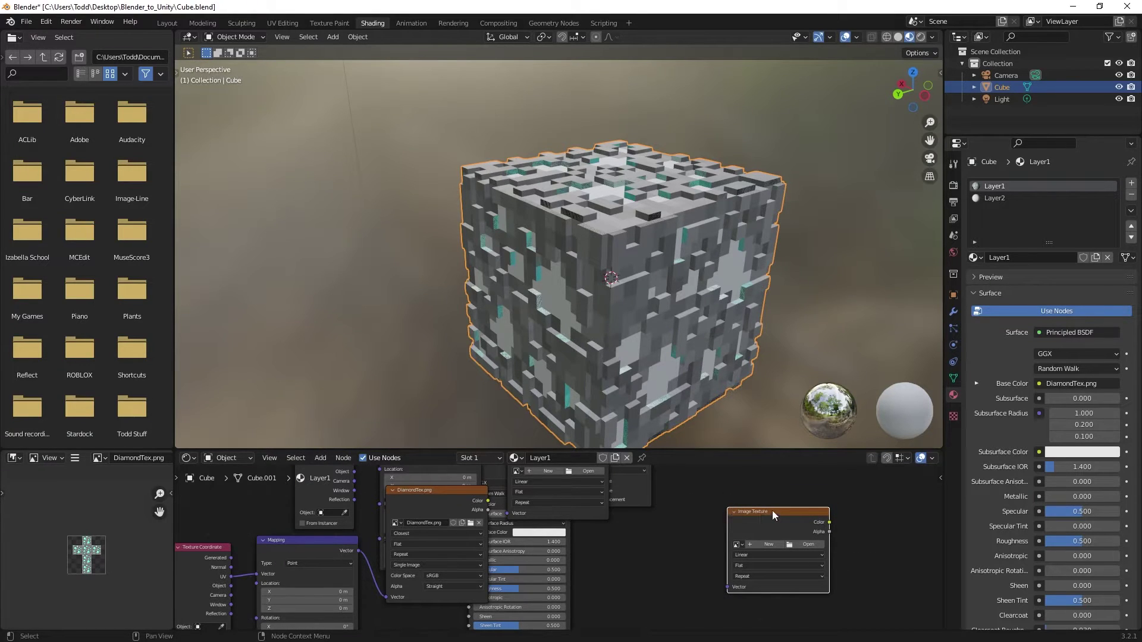
left_click_drag(772, 510, 756, 505)
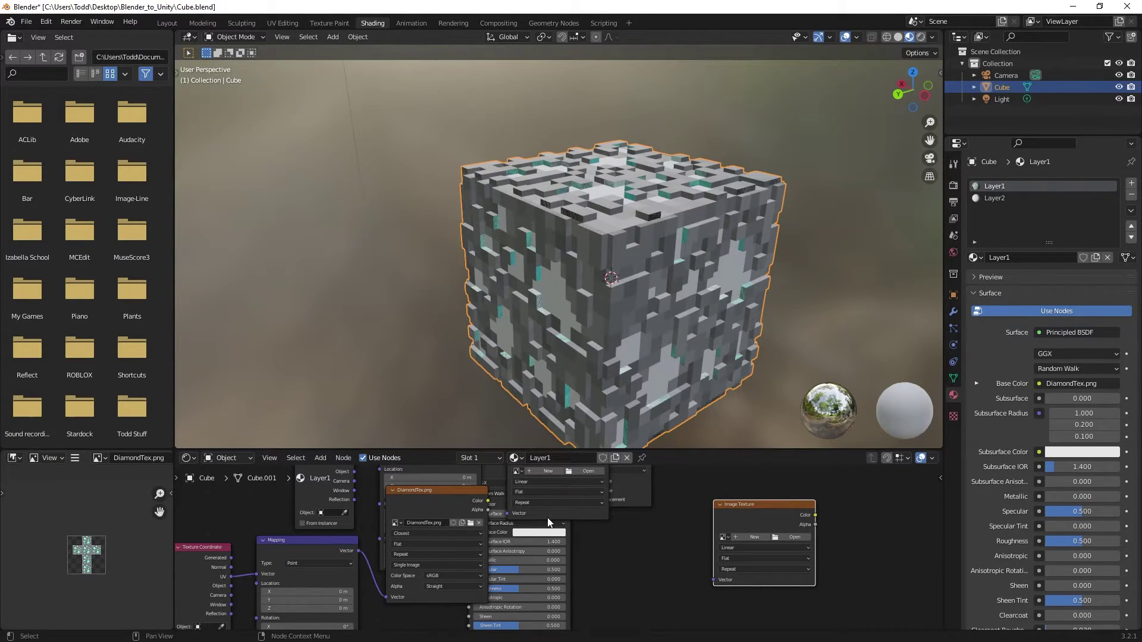
left_click_drag(413, 491, 421, 494)
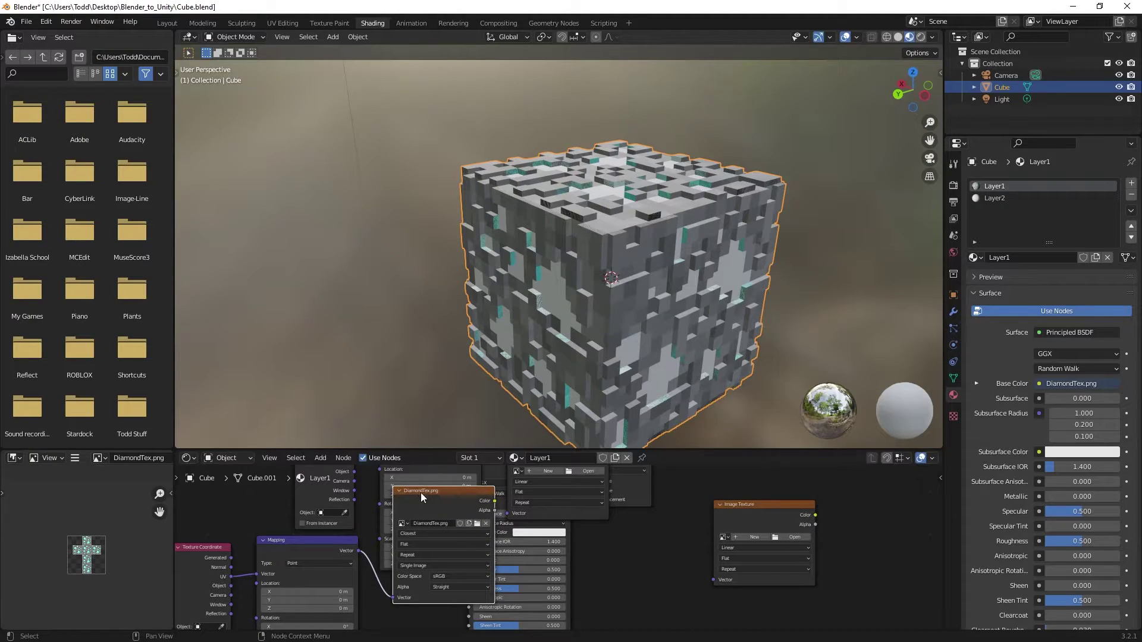
Create a new image named BakedTex in the new texture node
left_click(737, 536)
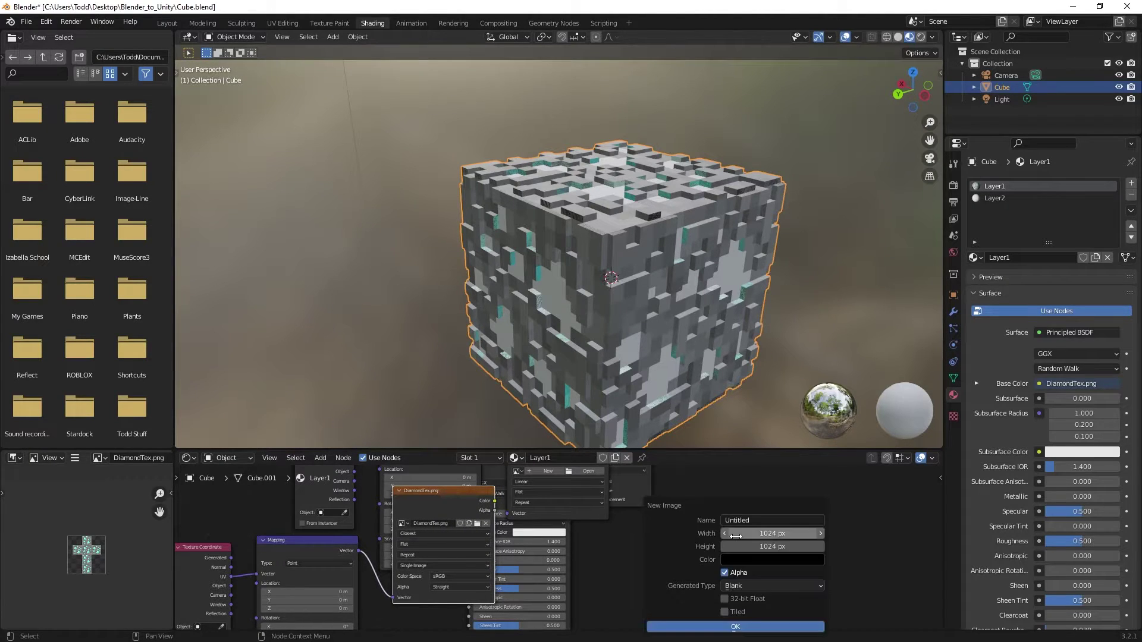
left_click(758, 521)
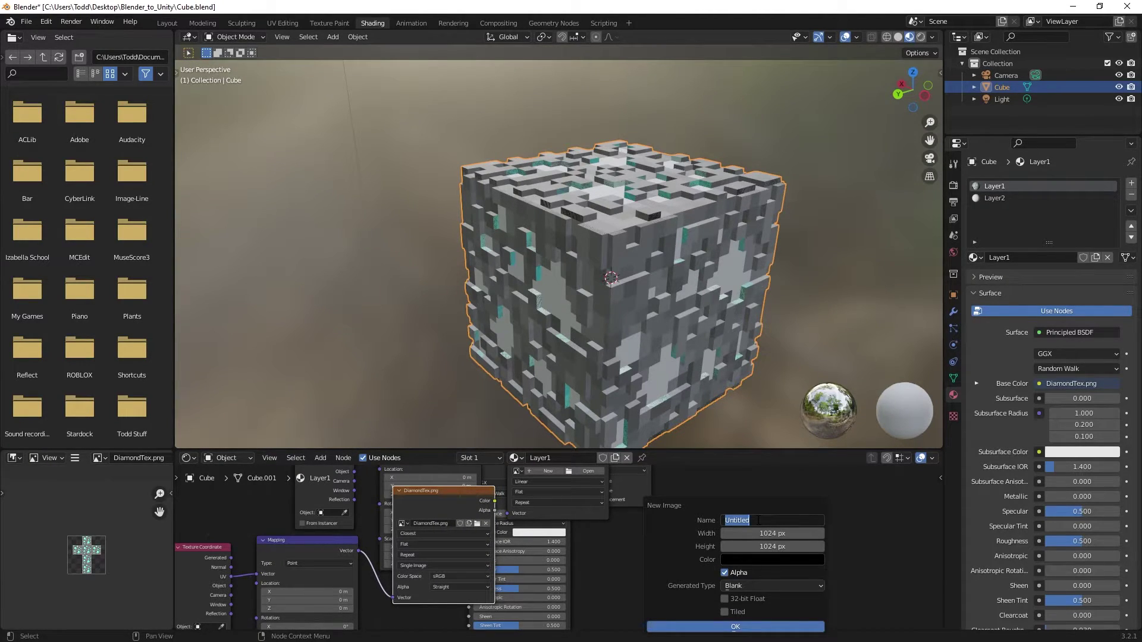
type("BakedTex")
left_click(730, 628)
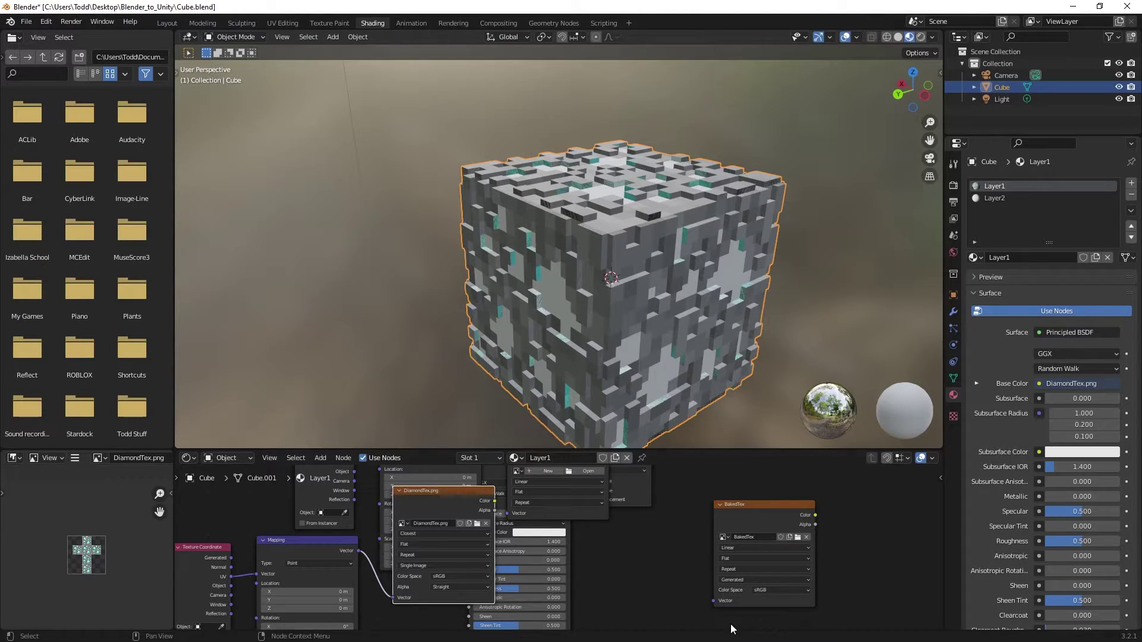
left_click(729, 547)
Position the BakedTex node and leave it as the active node
left_click_drag(747, 504, 717, 474)
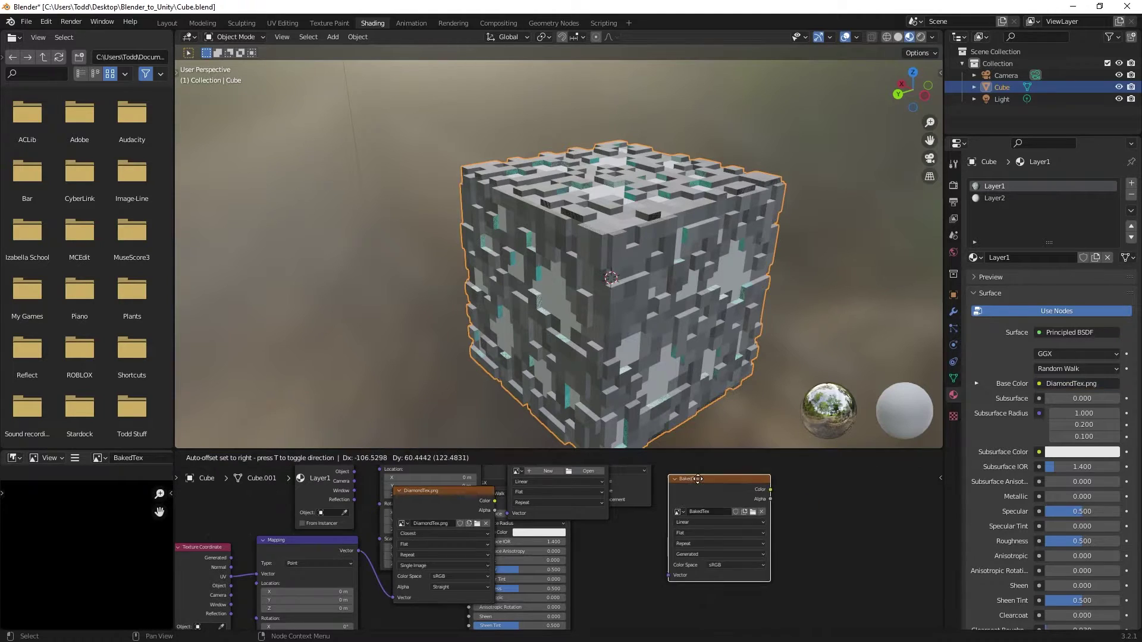
middle_click_drag(798, 486, 798, 502)
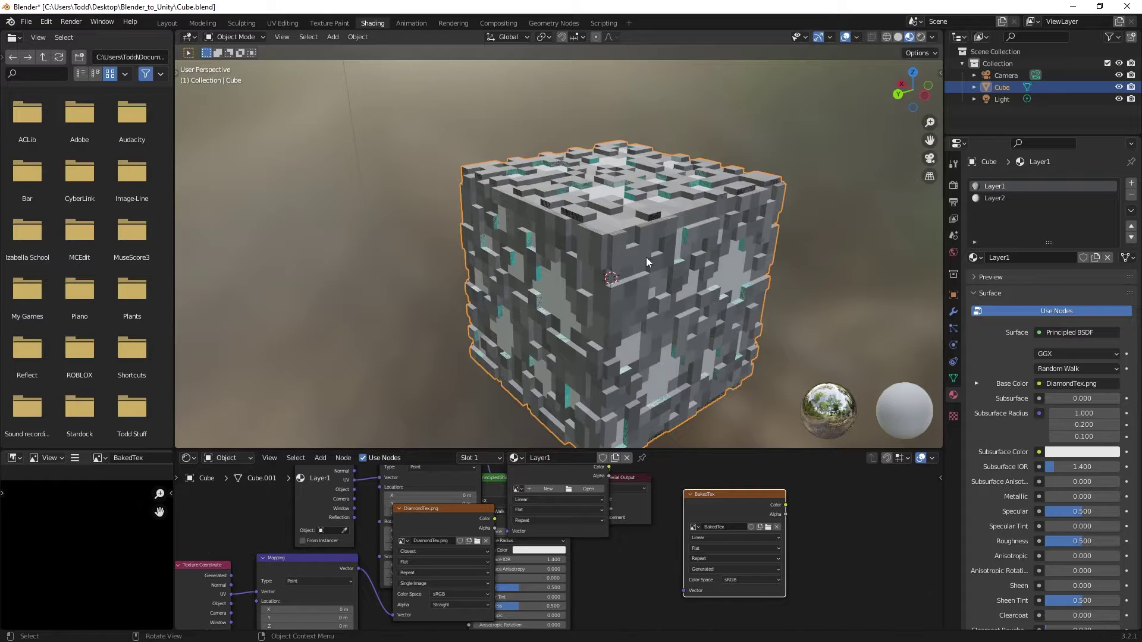
left_click_drag(714, 494, 712, 495)
left_click(457, 508)
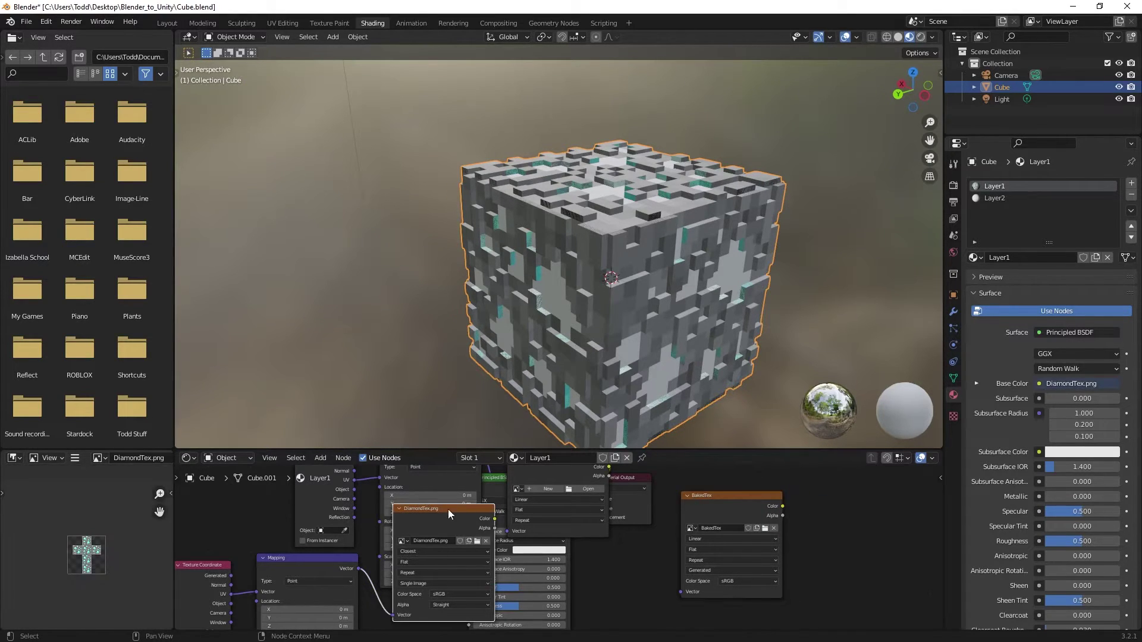
left_click(724, 497)
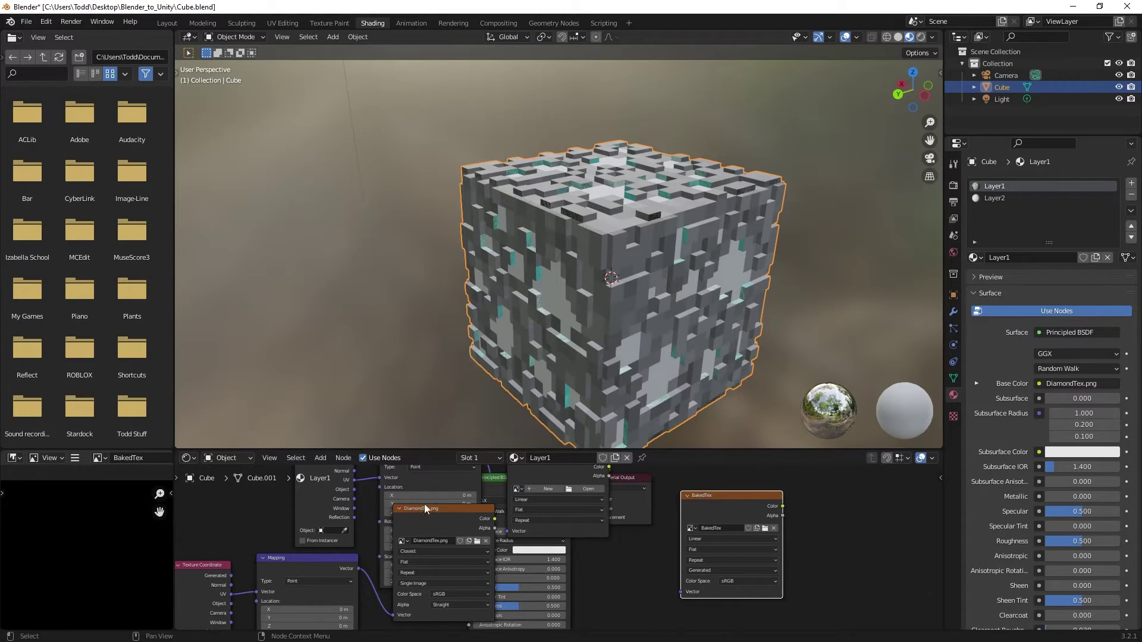
left_click(452, 512)
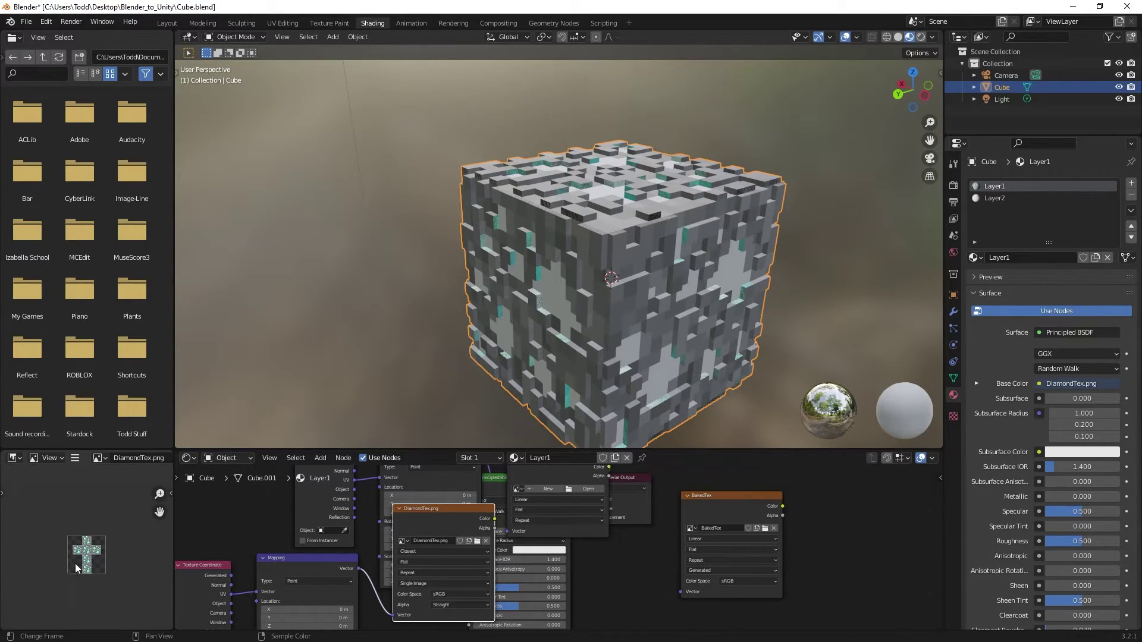
left_click(725, 492)
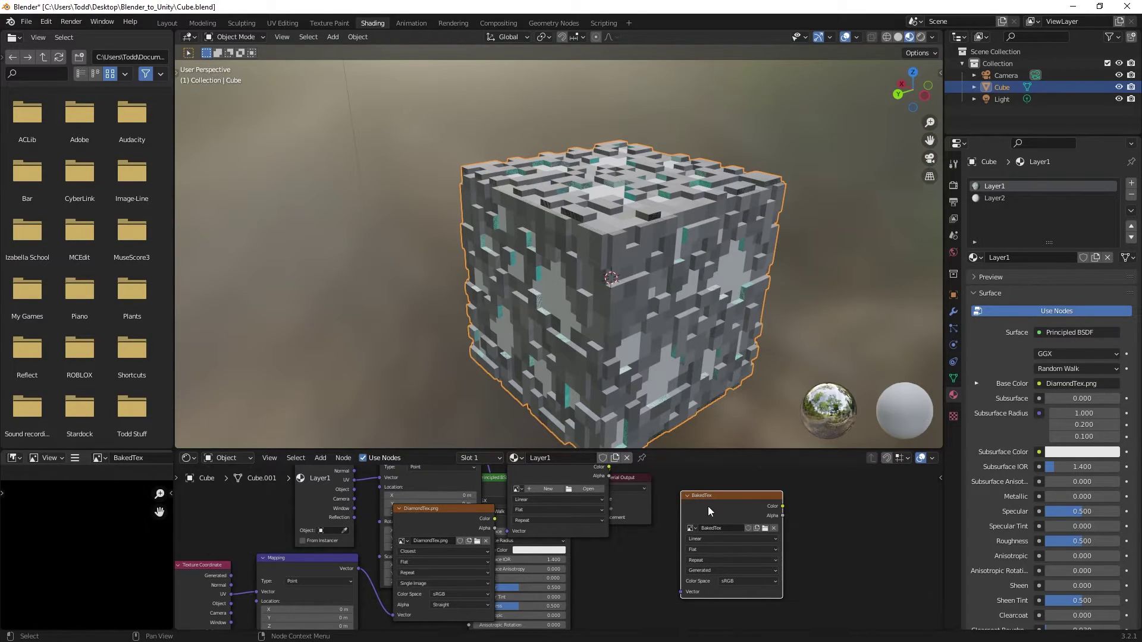
left_click_drag(720, 497, 743, 494)
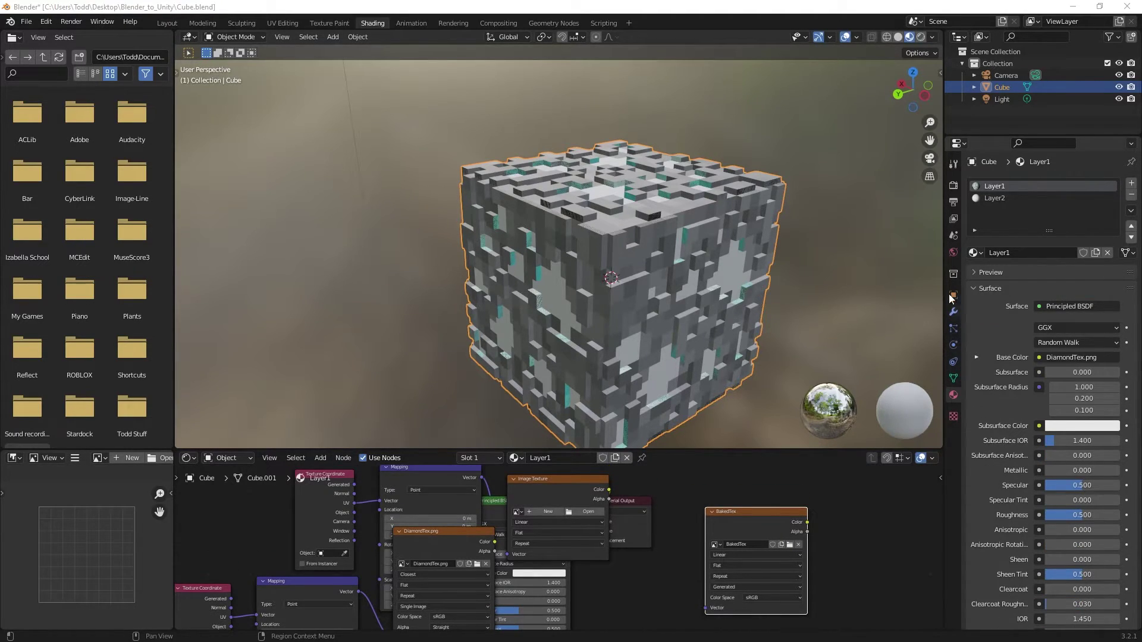
In Render Properties, keep Cycles as the render engine and CPU as the device
left_click(954, 187)
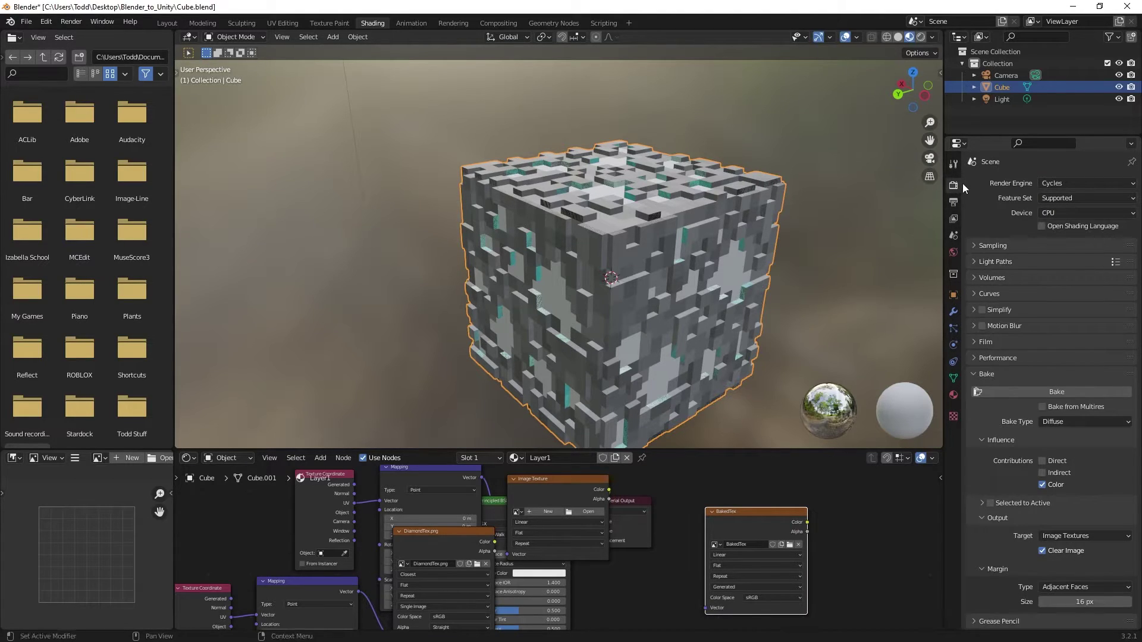
left_click(1063, 181)
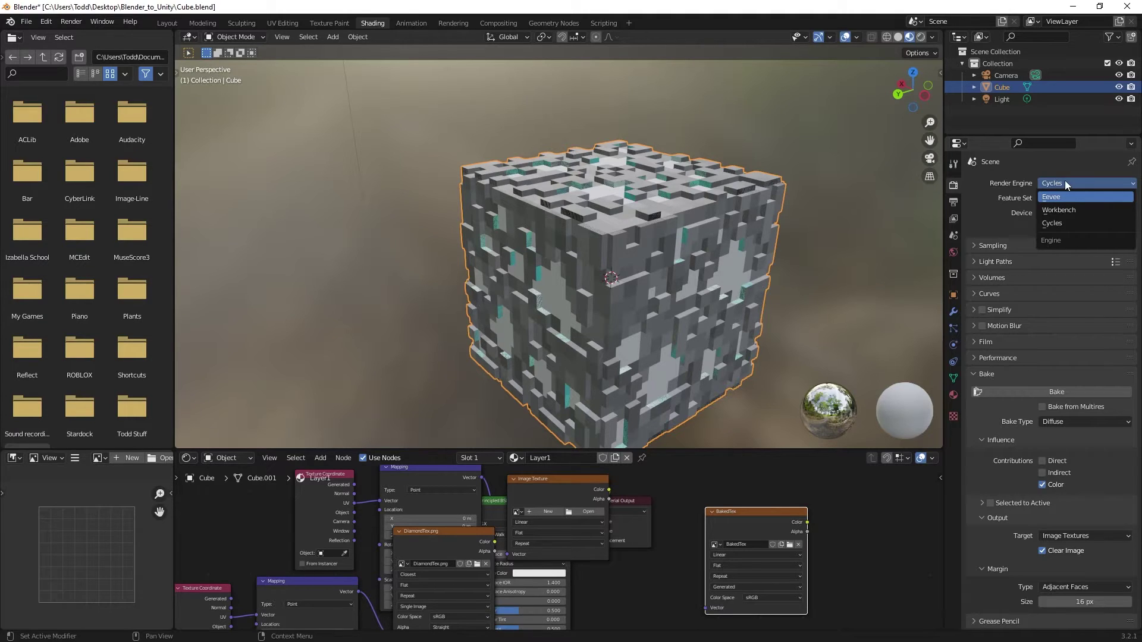
left_click(1065, 182)
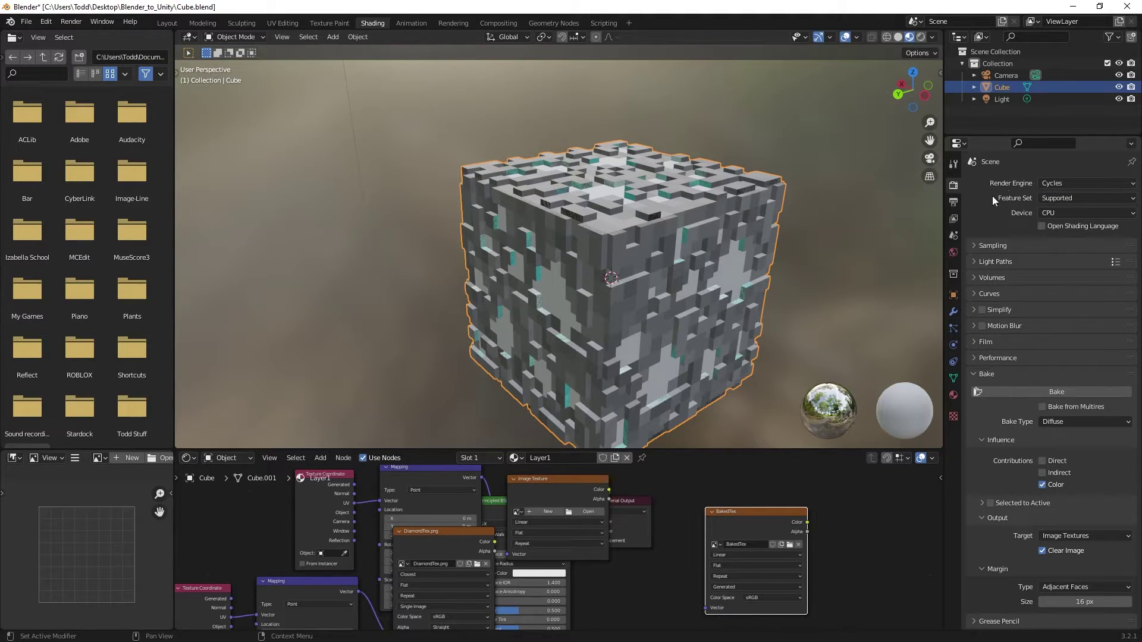
left_click(1064, 213)
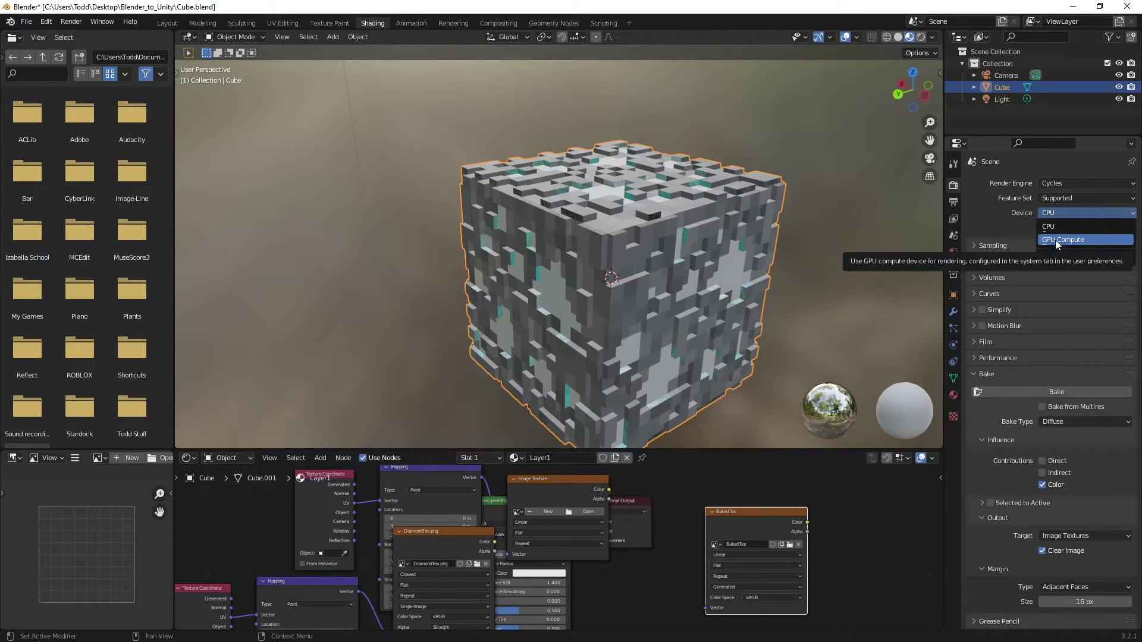
left_click(1069, 227)
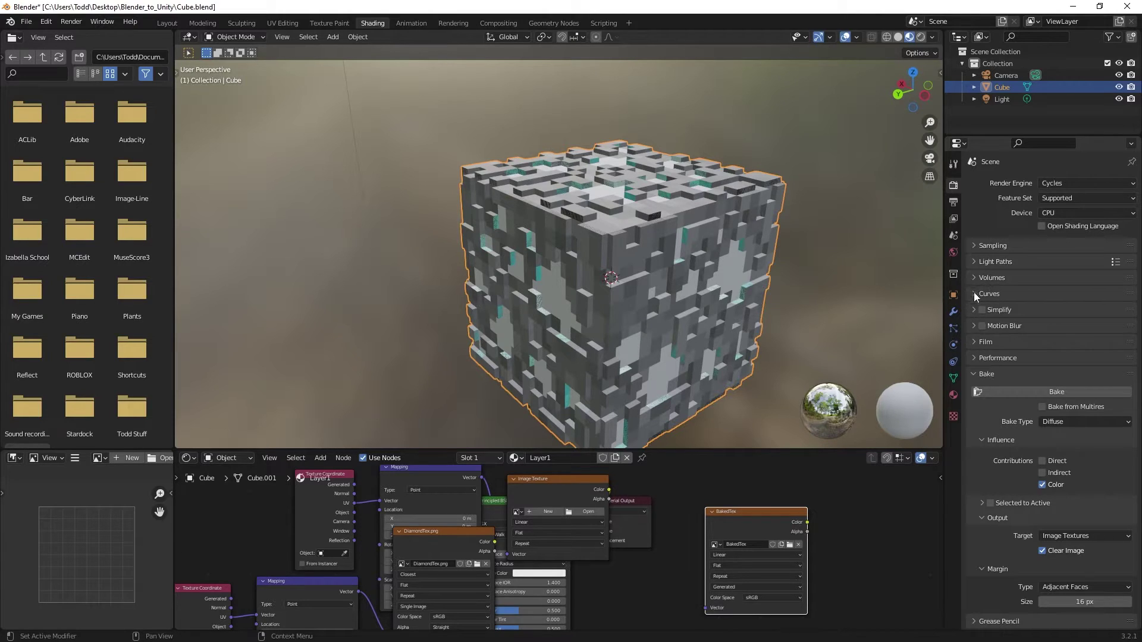
Inspect Sampling and Performance, leaving Threads Mode at Auto-Detect, then collapse the panels
left_click(972, 244)
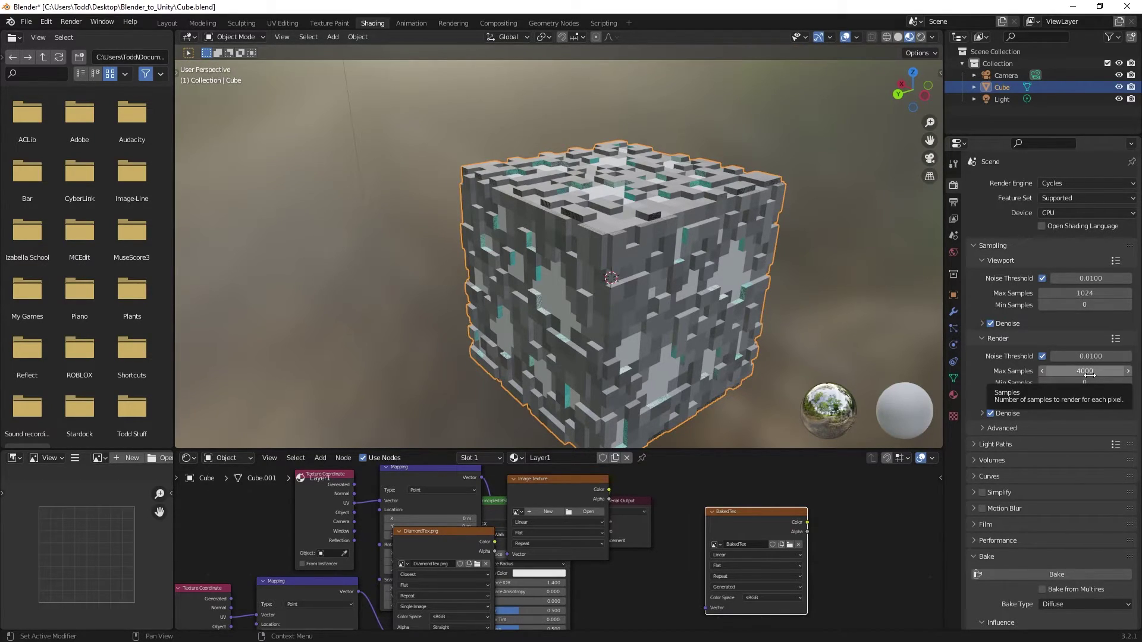
left_click(973, 246)
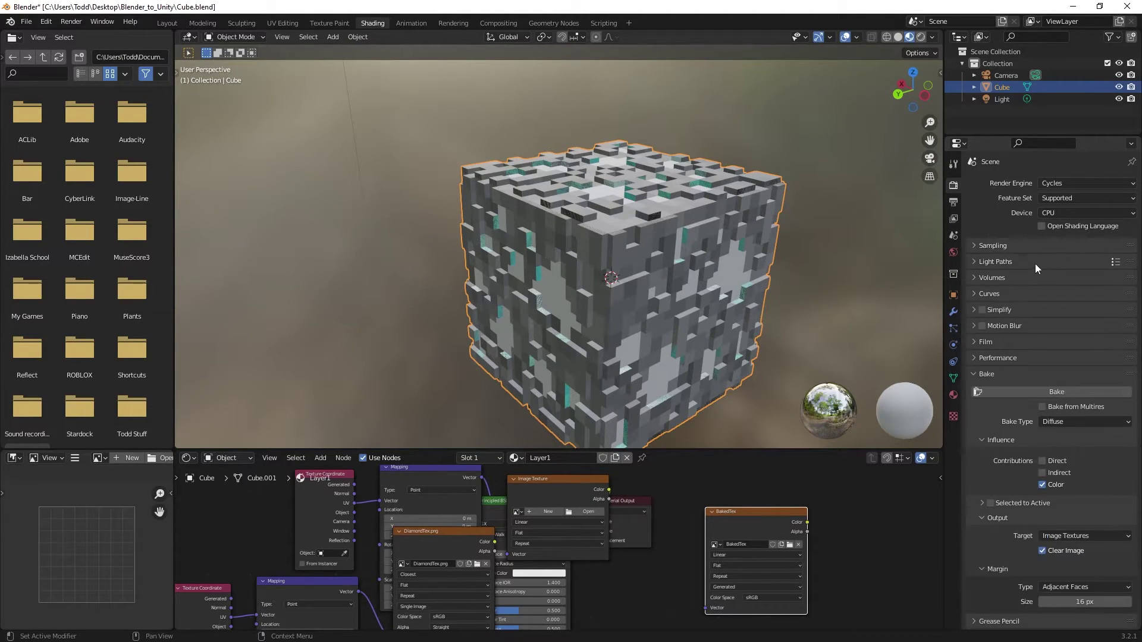
left_click(973, 374)
left_click(974, 360)
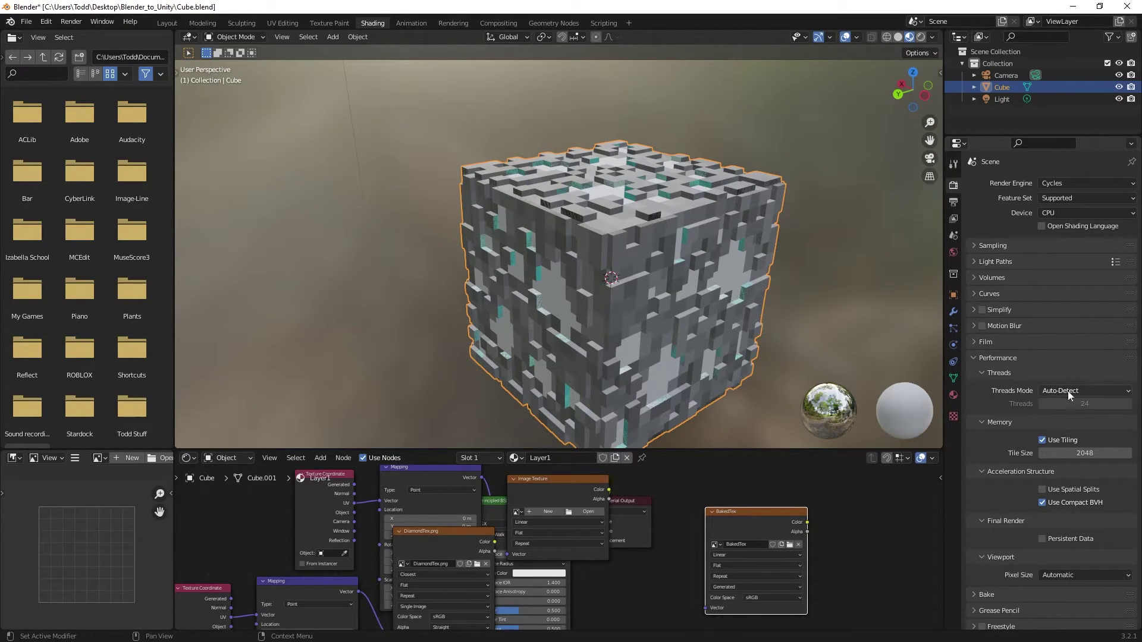
left_click(1073, 393)
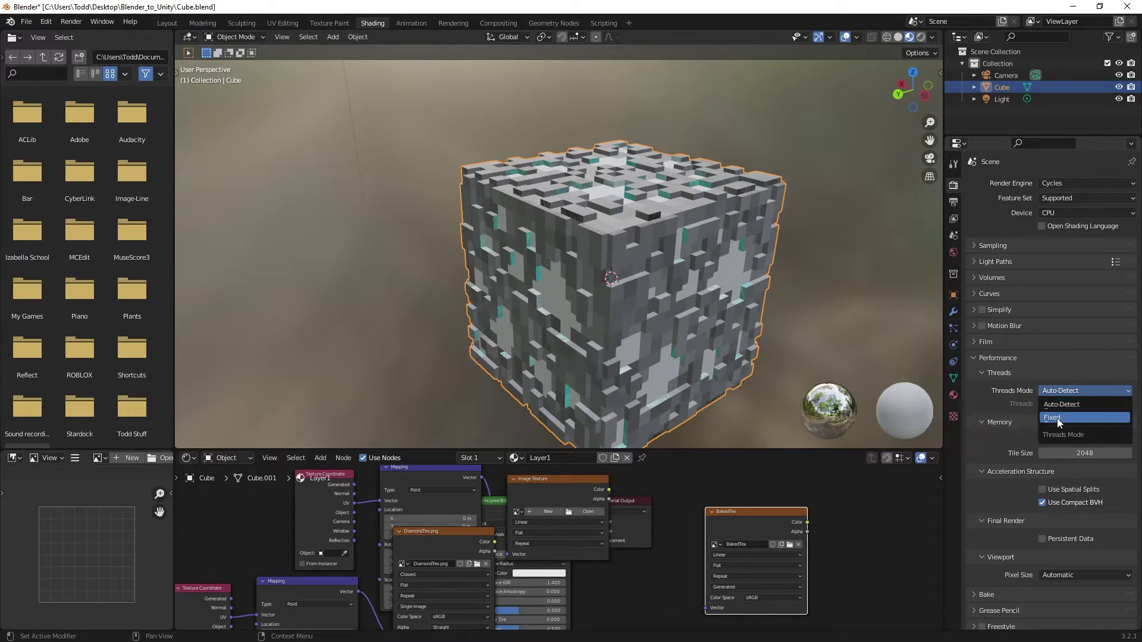
left_click(1058, 419)
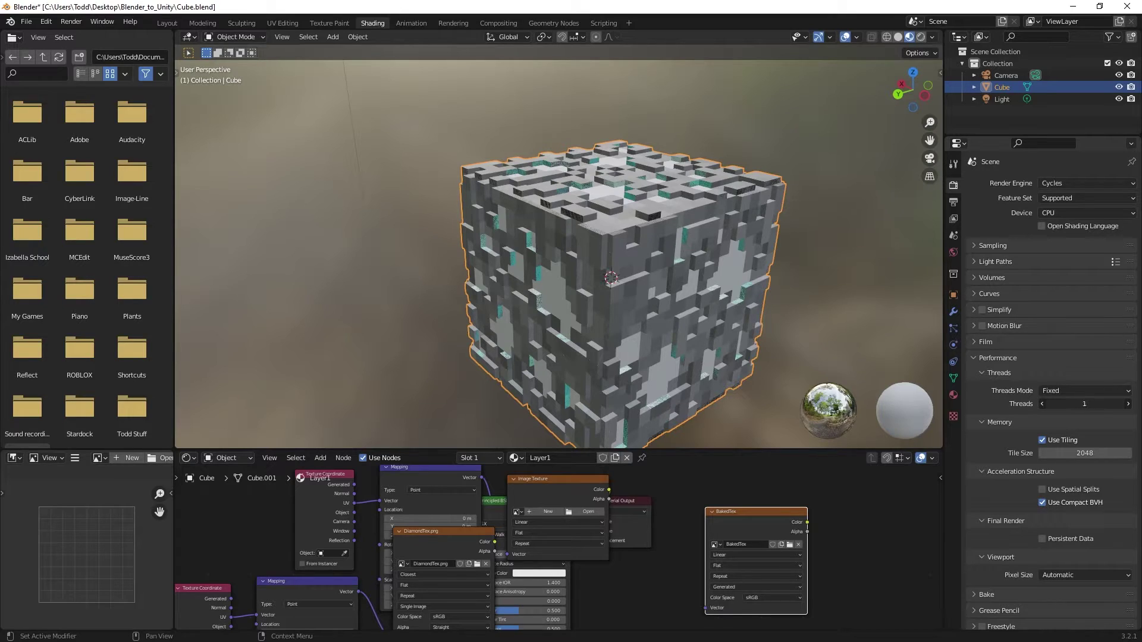
left_click(1071, 389)
left_click(1059, 406)
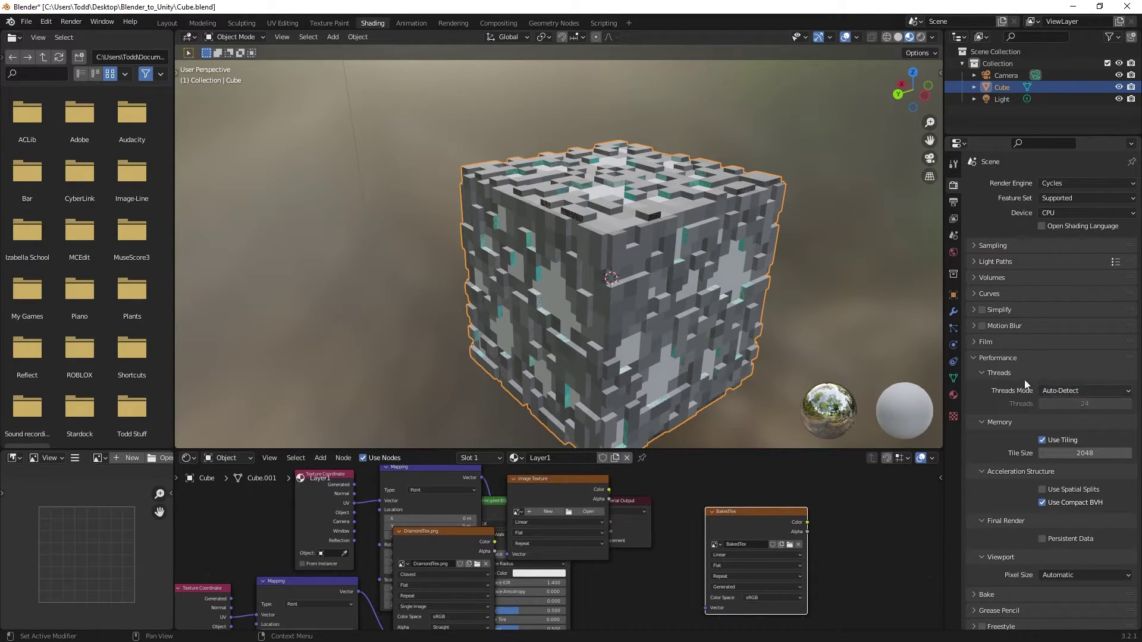
left_click(973, 358)
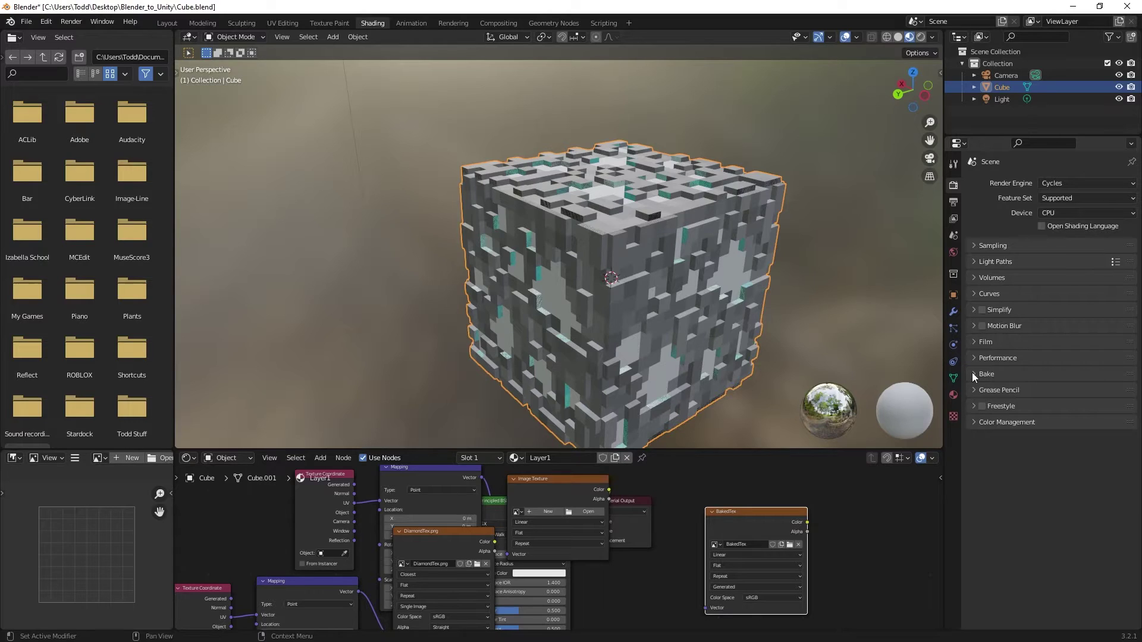
Set Bake Type to Diffuse with Direct and Indirect off, leaving only Color enabled
left_click(973, 374)
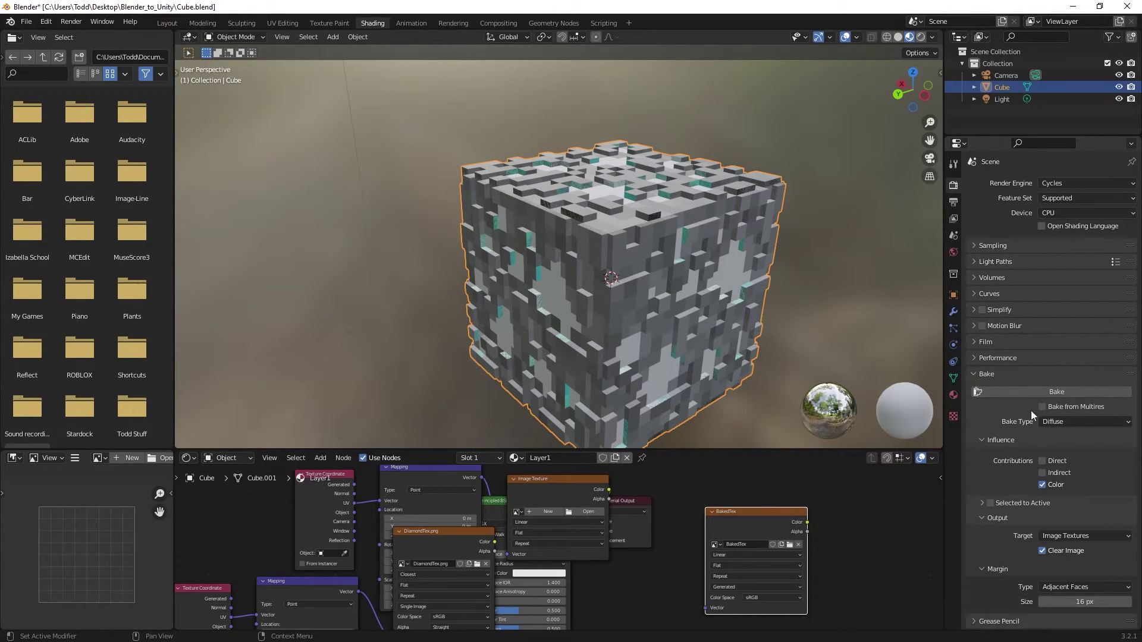
left_click(1063, 421)
left_click(1053, 431)
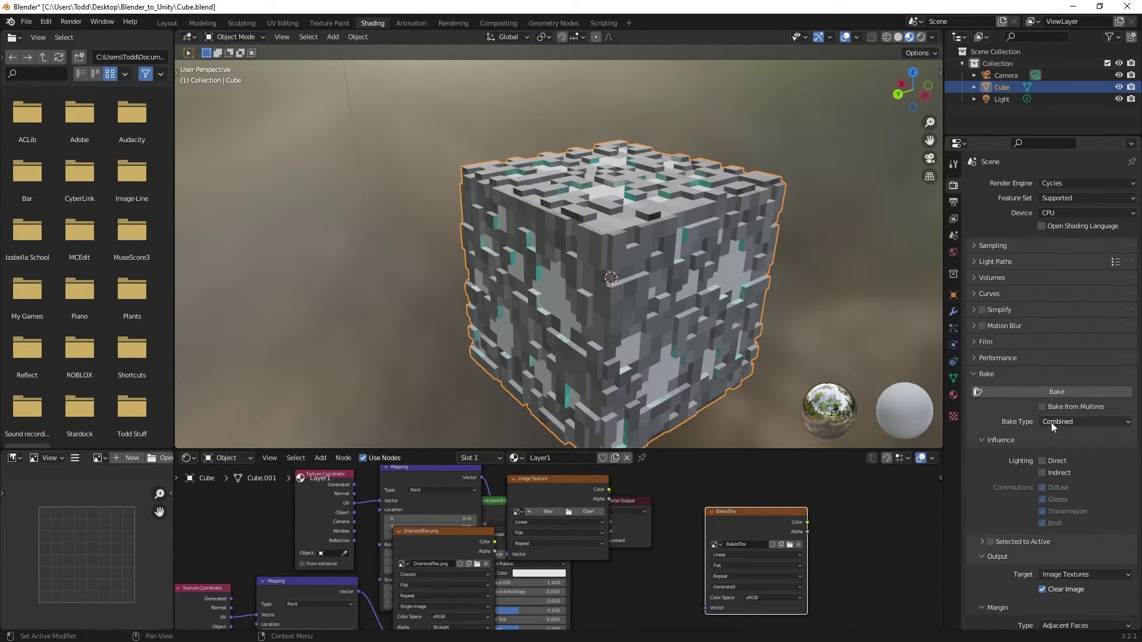
left_click(1052, 419)
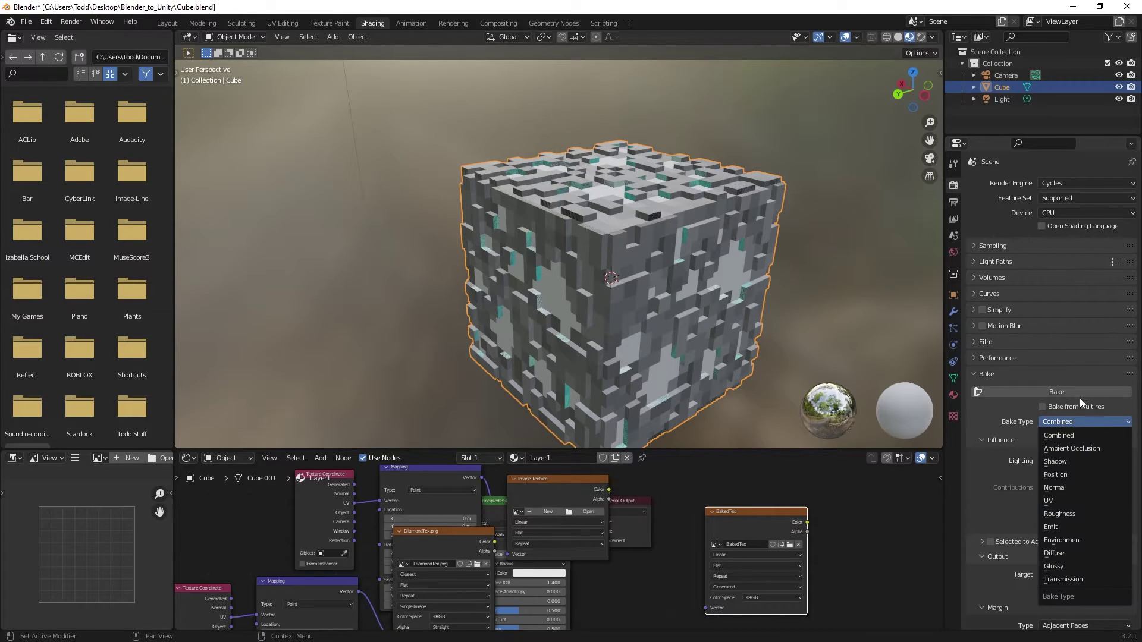
left_click(1056, 553)
left_click_drag(1044, 462, 1045, 461)
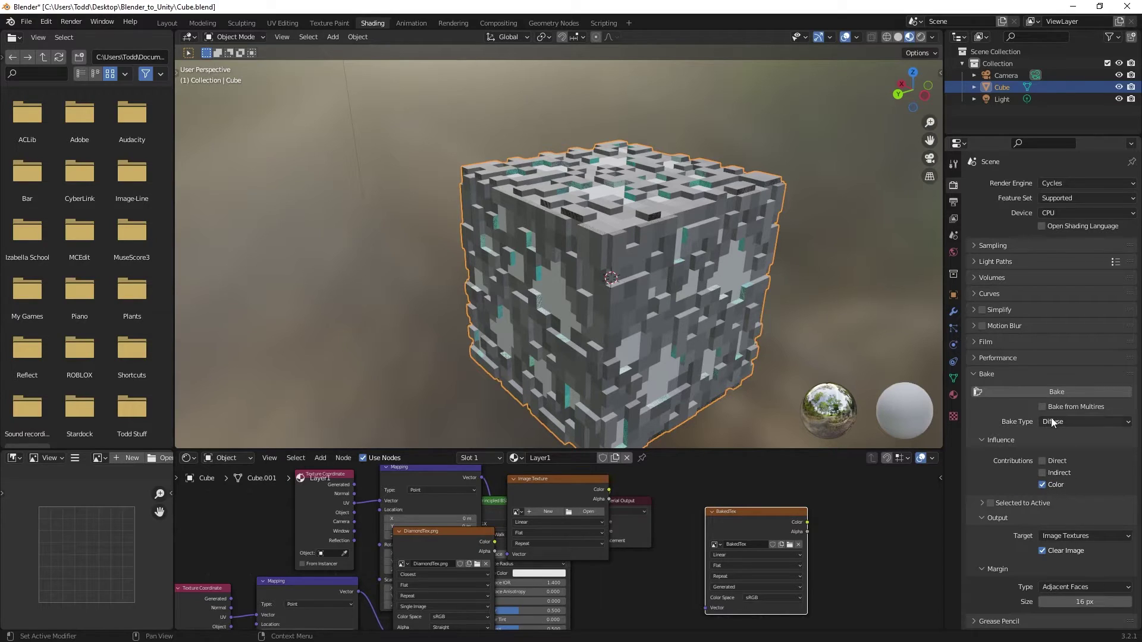
left_click_drag(730, 513, 734, 511)
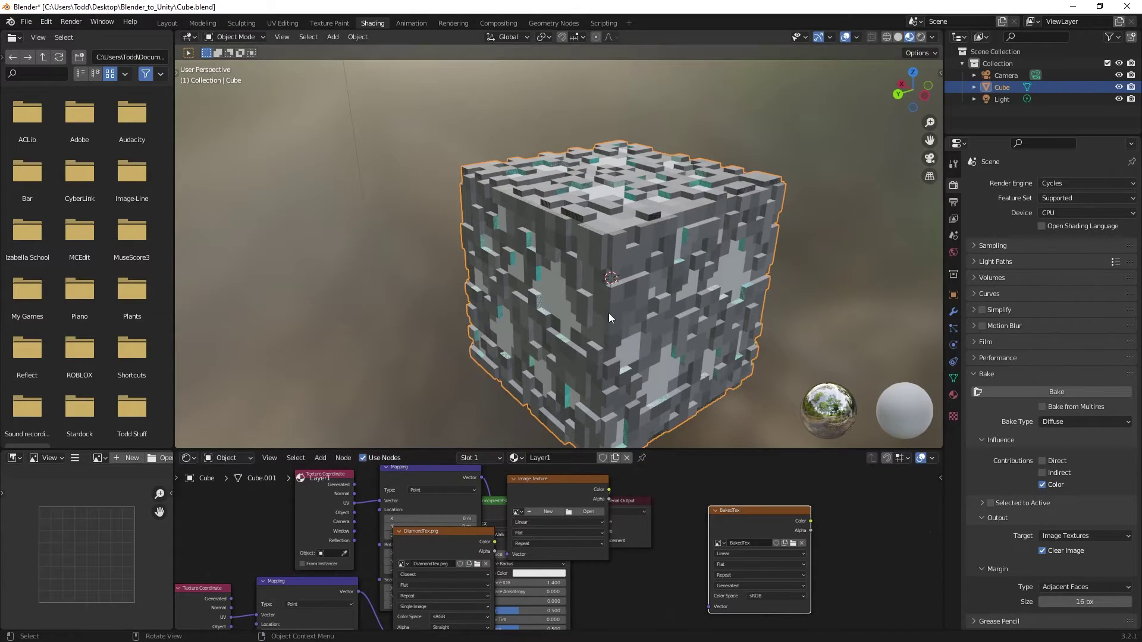
Bake the diffuse colour into BakedTex and zoom out to see the whole cube-cross texture
left_click(1030, 392)
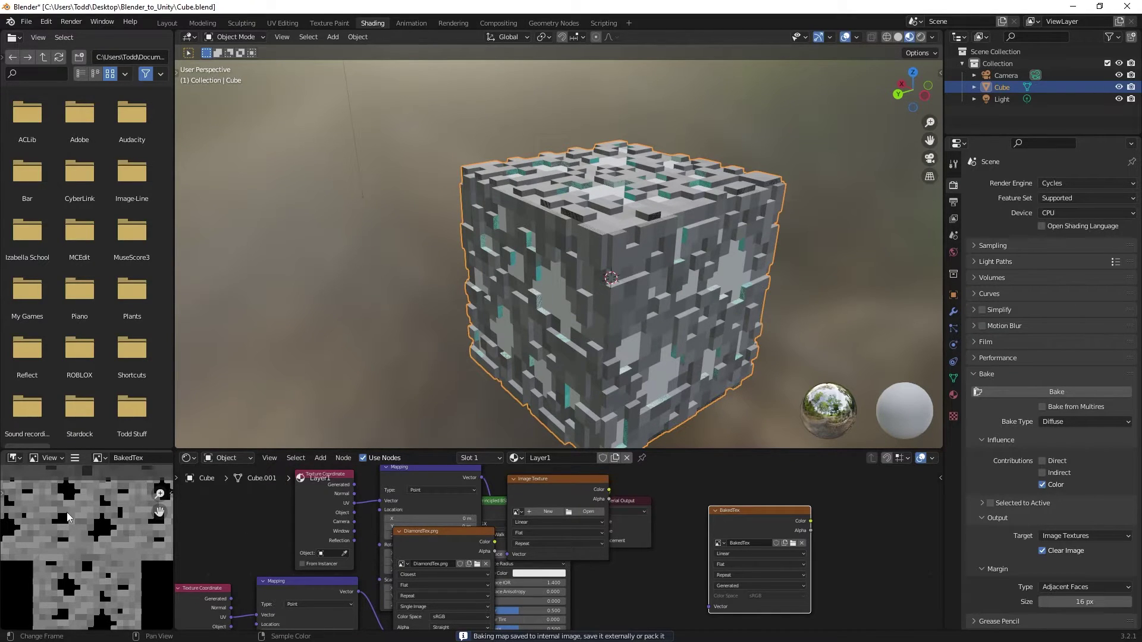
scroll(72, 522, "down", 5)
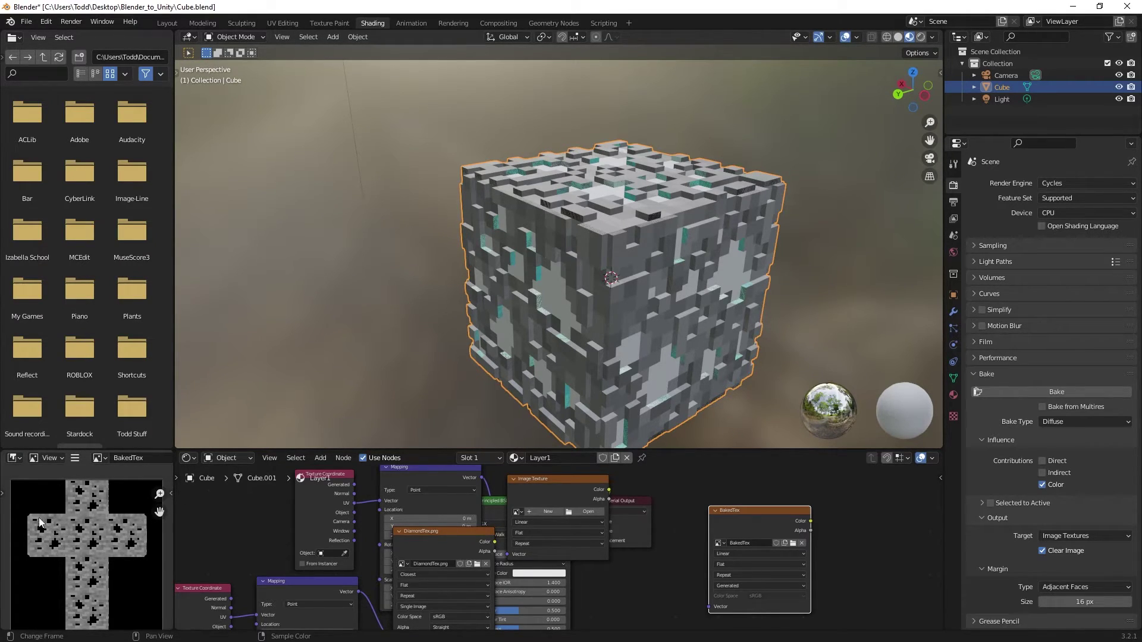
scroll(17, 514, "up", 1)
scroll(17, 511, "down", 2)
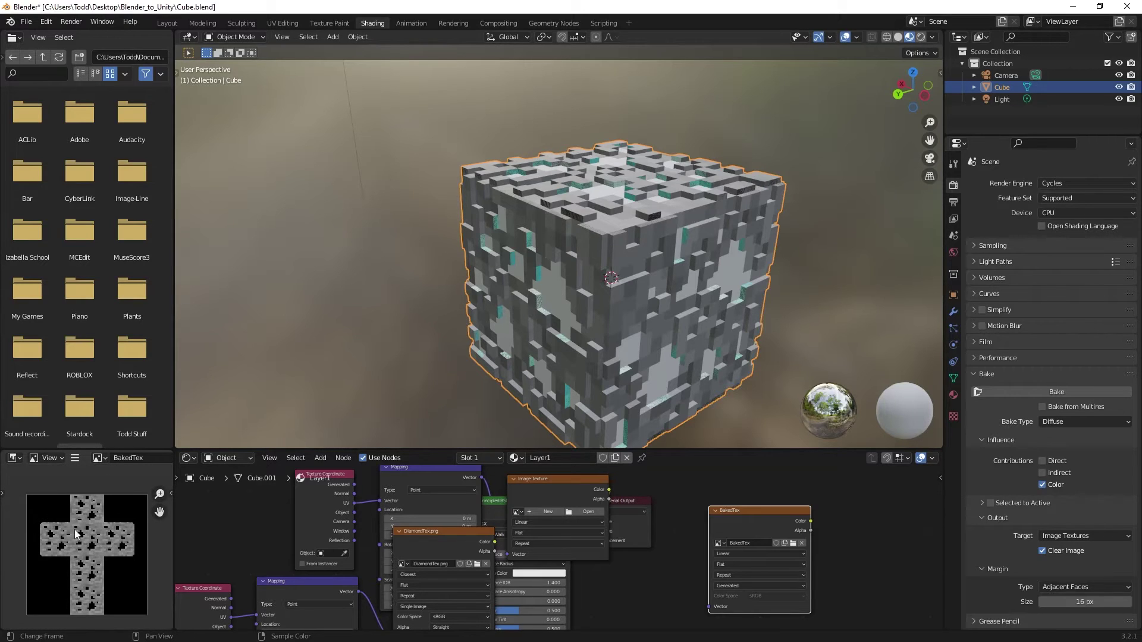
Use Image > Save As to write the bake to Blender_to_Unity as BakedTex.png
left_click(74, 458)
mouse_move(98, 485)
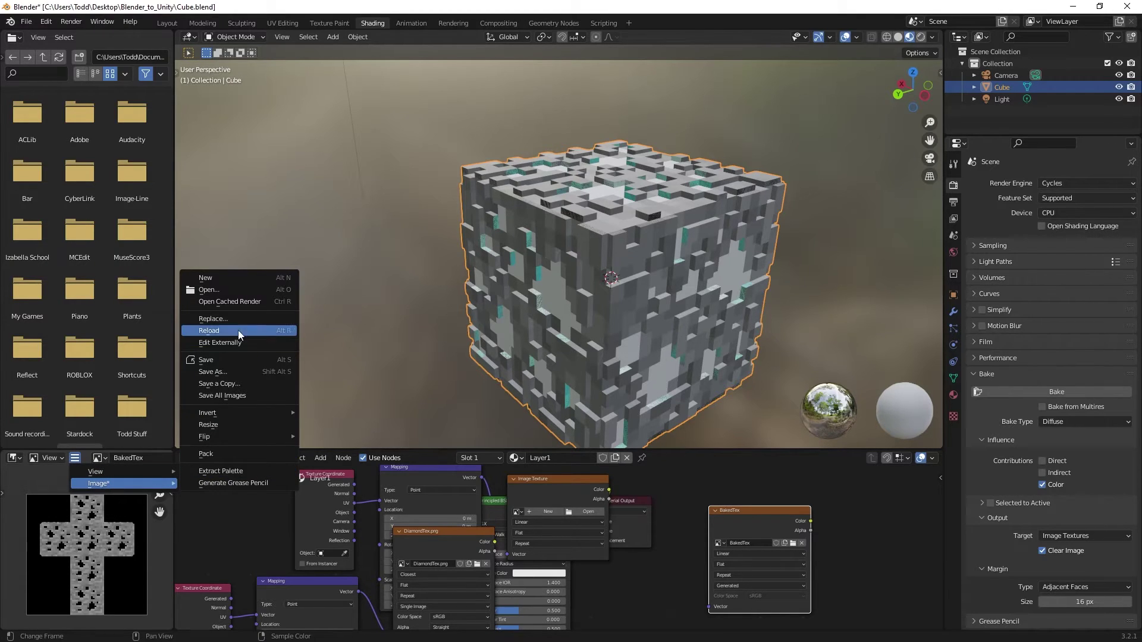
left_click(211, 373)
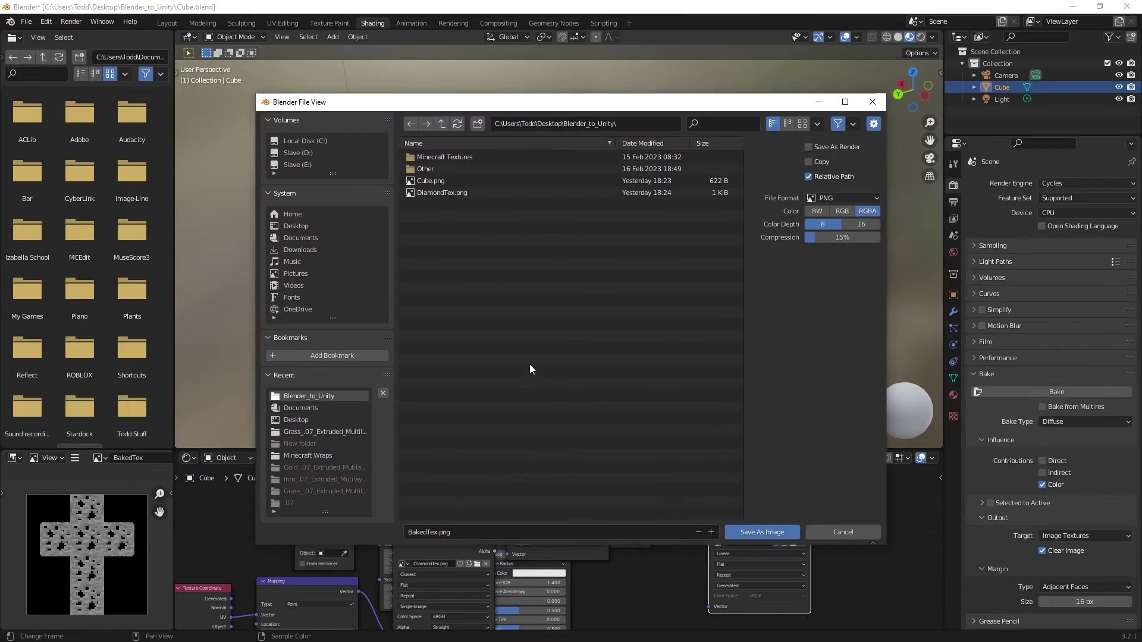
left_click(459, 531)
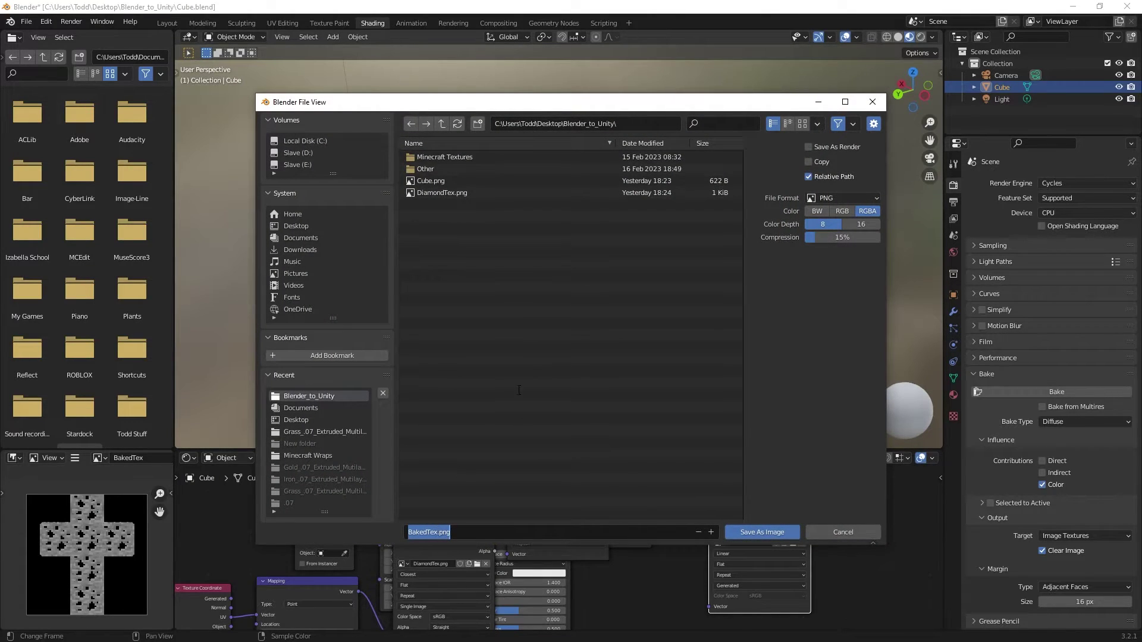
left_click(749, 535)
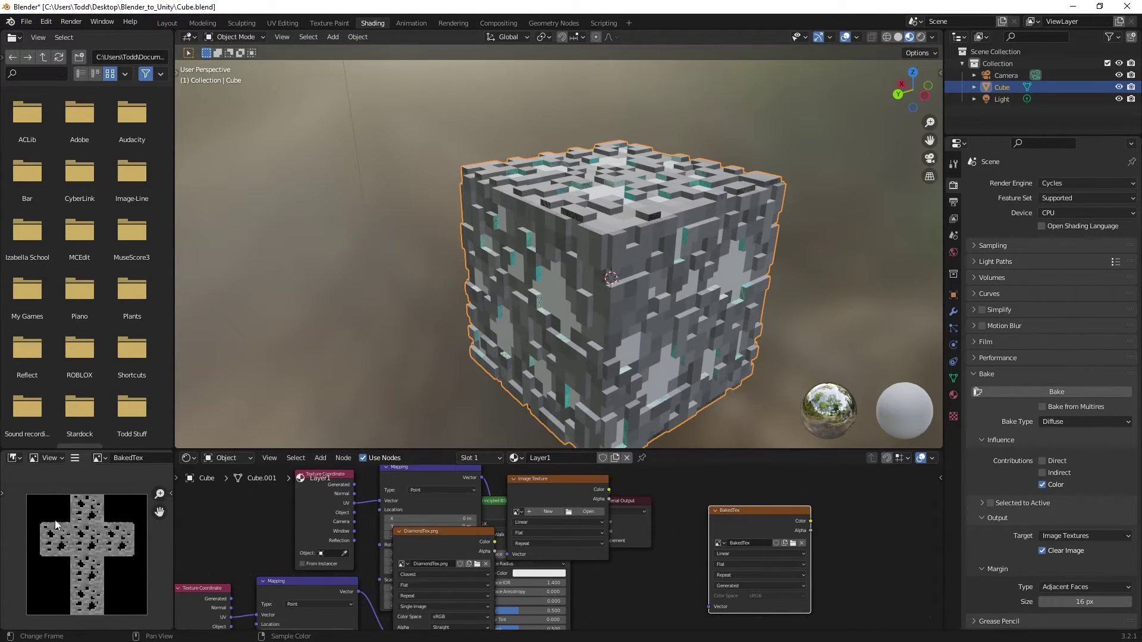
Export the bumpy cube from Blender as an FBX file named ExtrudedCube.fbx
left_click(26, 21)
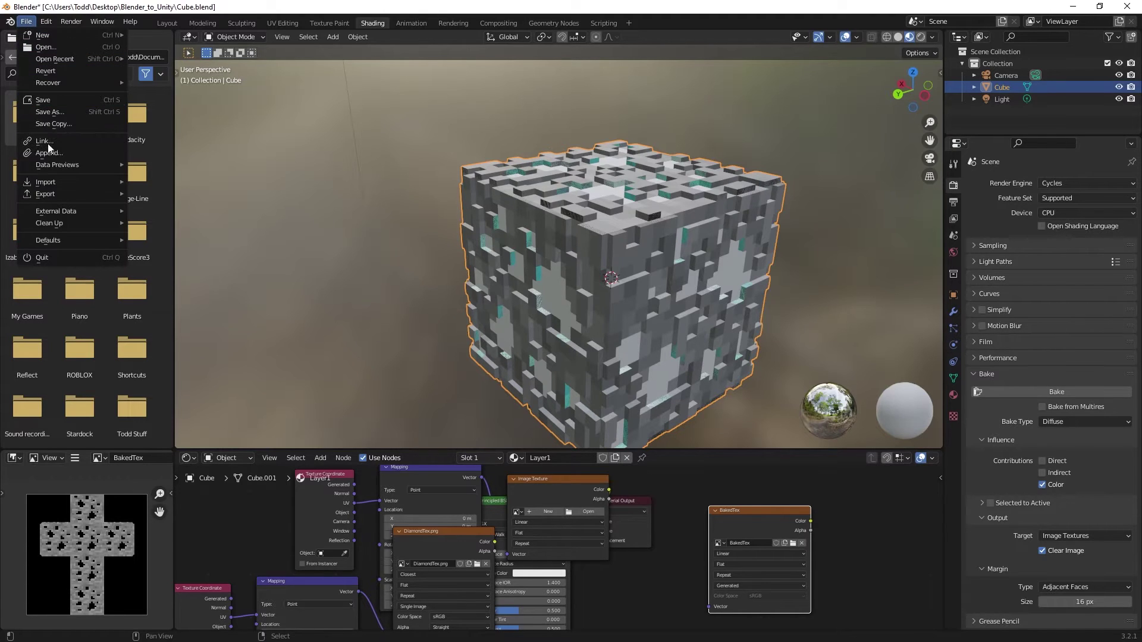
mouse_move(58, 198)
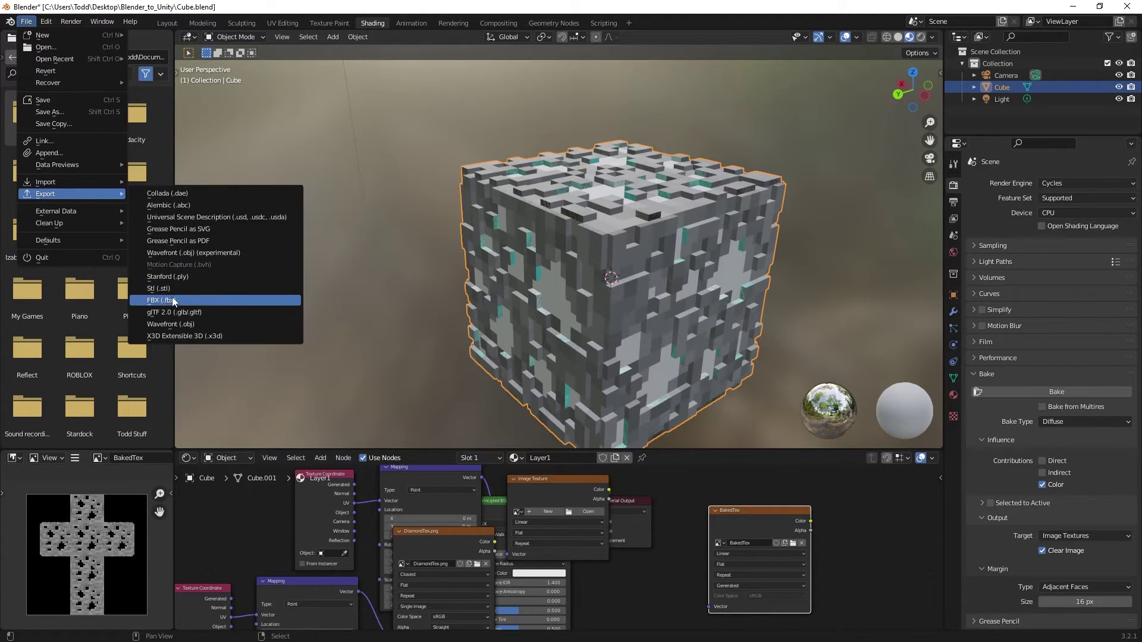
left_click(153, 301)
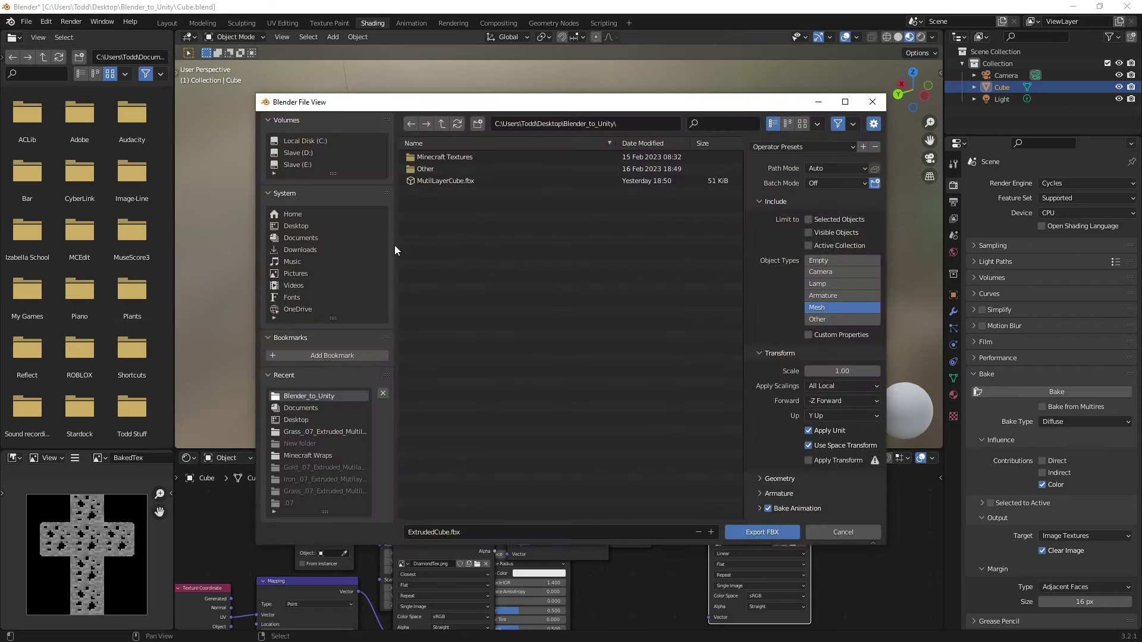
left_click(456, 534)
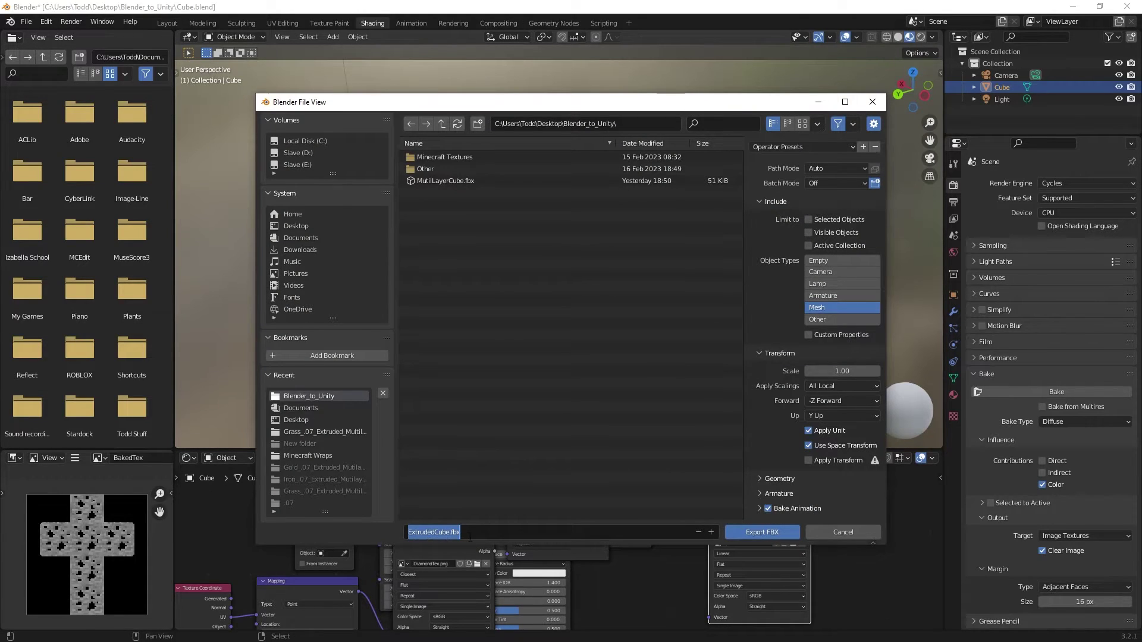
key("End")
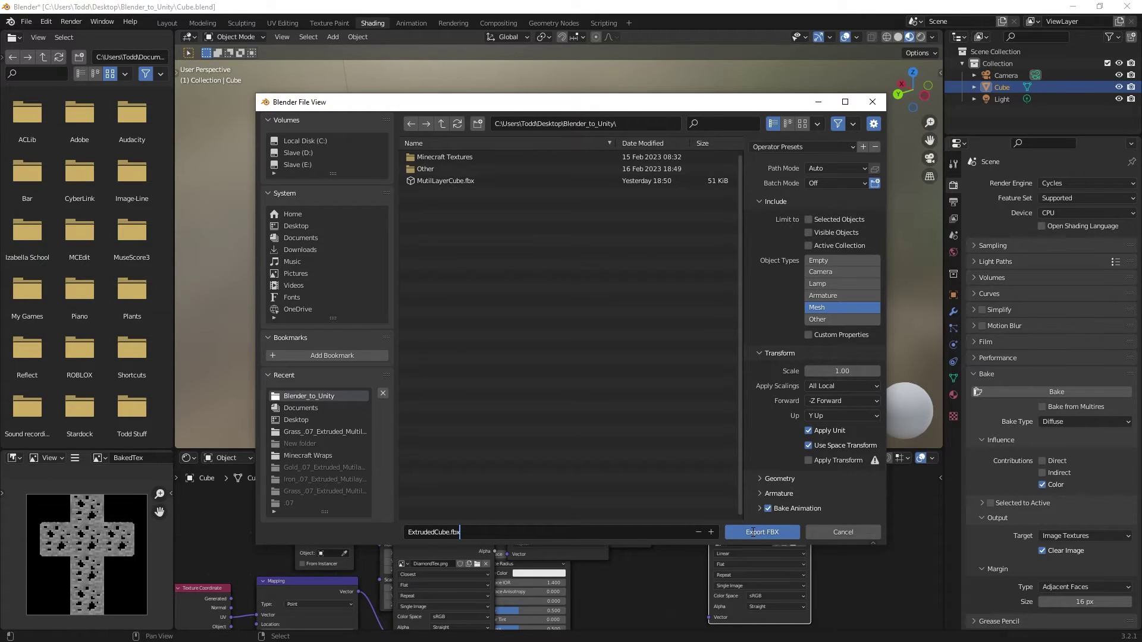
left_click(753, 532)
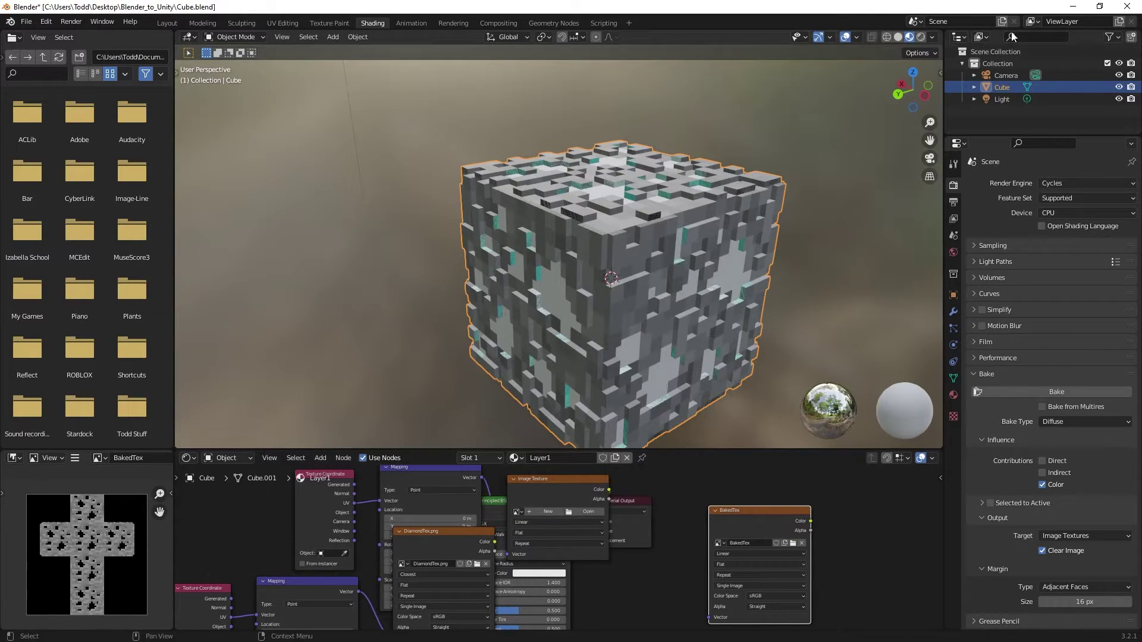
Minimize Blender and open the Blender_to_Unity folder, widening its window to show all files
left_click(1072, 6)
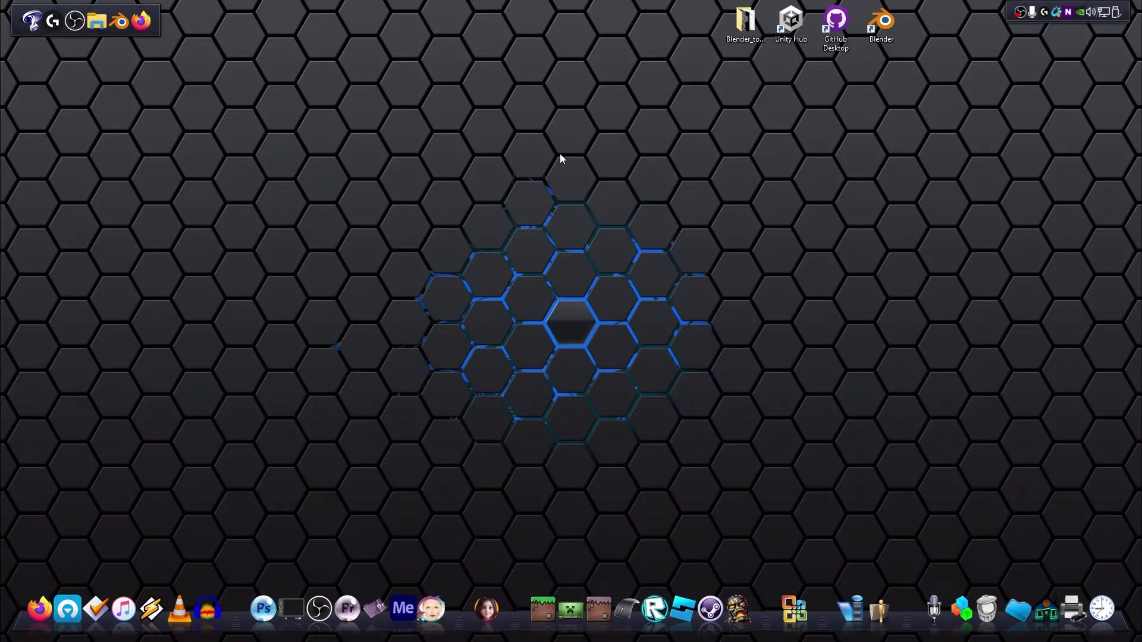
double_click(748, 30)
left_click_drag(588, 89, 538, 86)
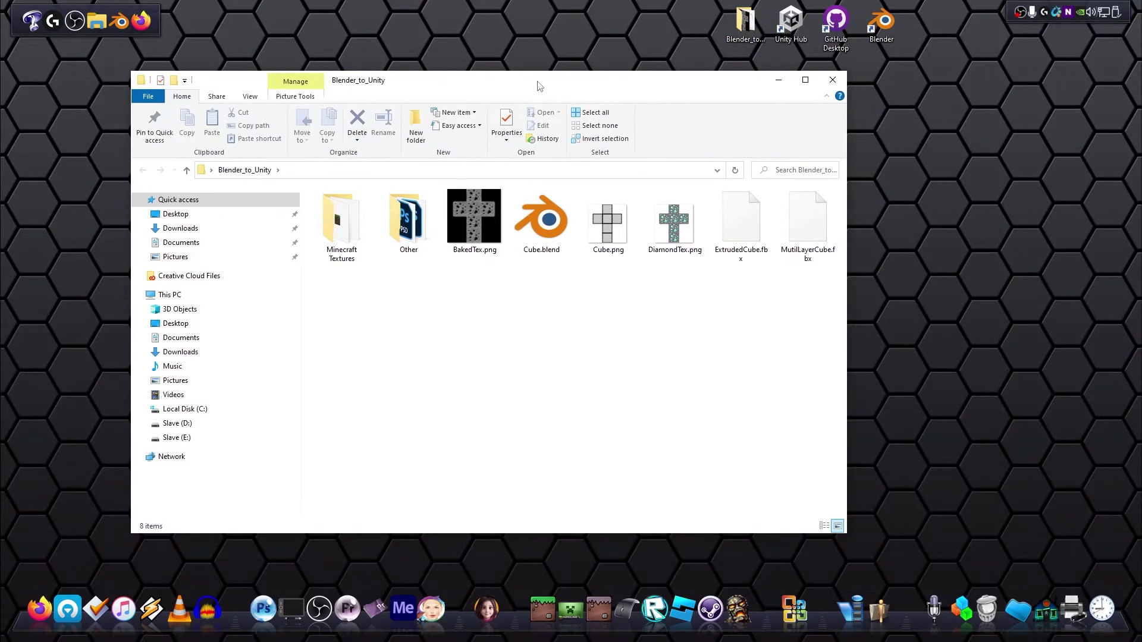
left_click_drag(846, 300, 872, 311)
Inspect ExtrudedCube.fbx, BakedTex.png and DiamondTex.png in the folder, then clear the selection
left_click(760, 224)
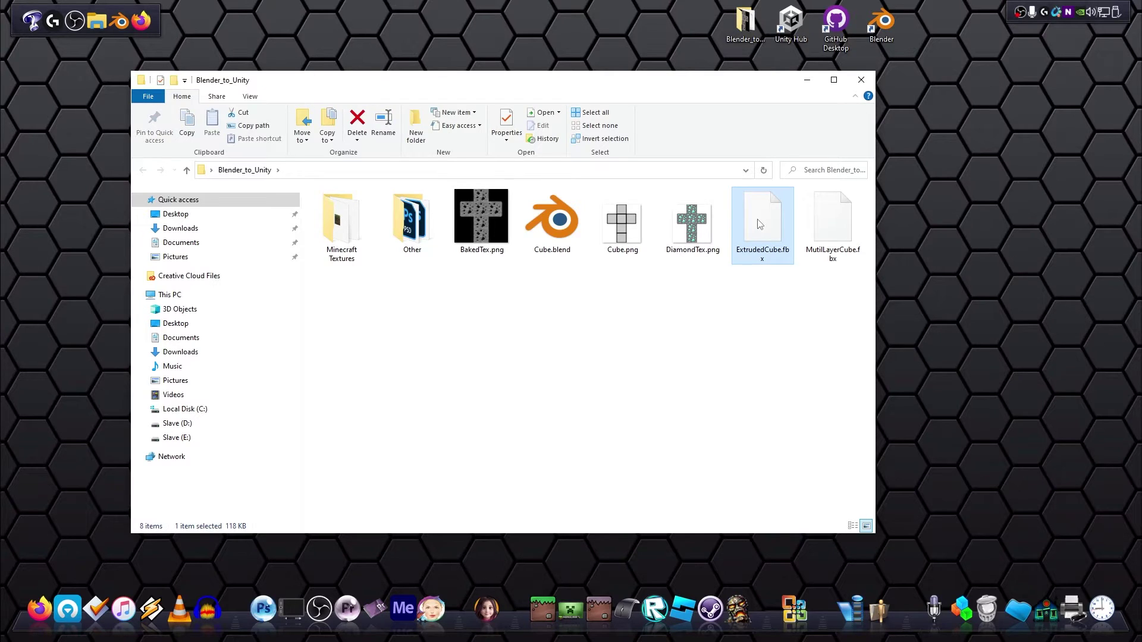
left_click(467, 212)
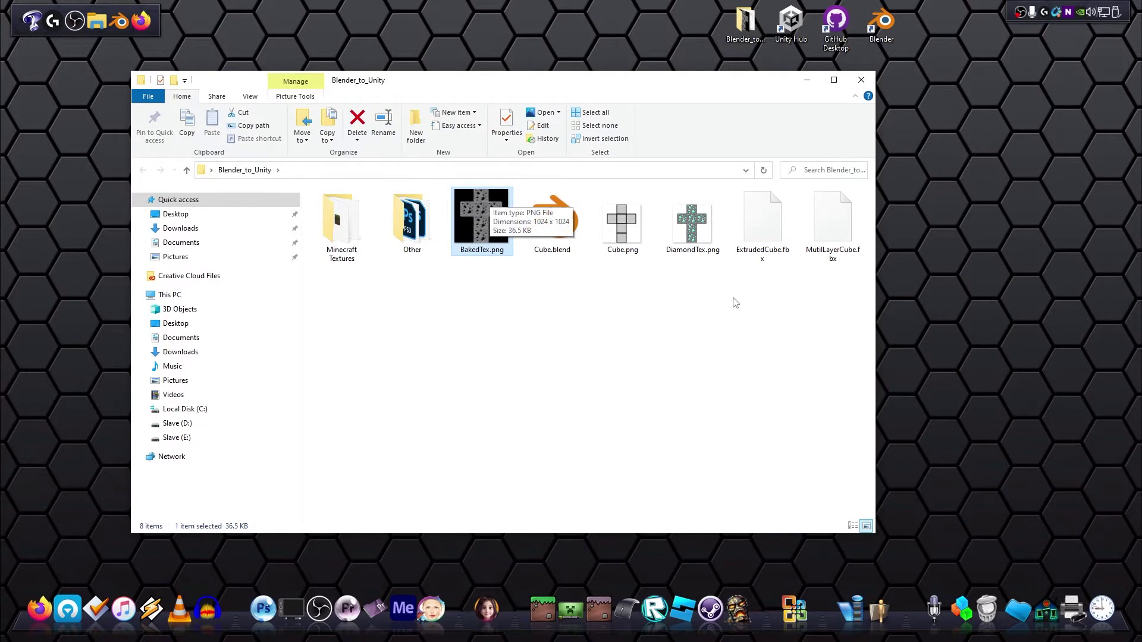
left_click(690, 231)
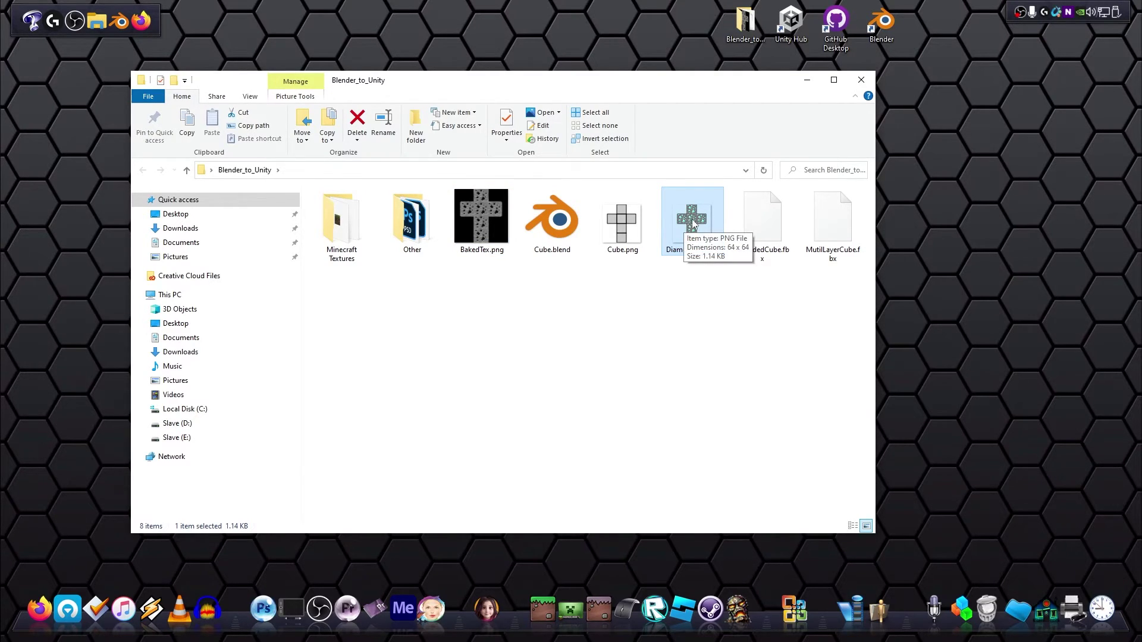
left_click(482, 211)
left_click(535, 321)
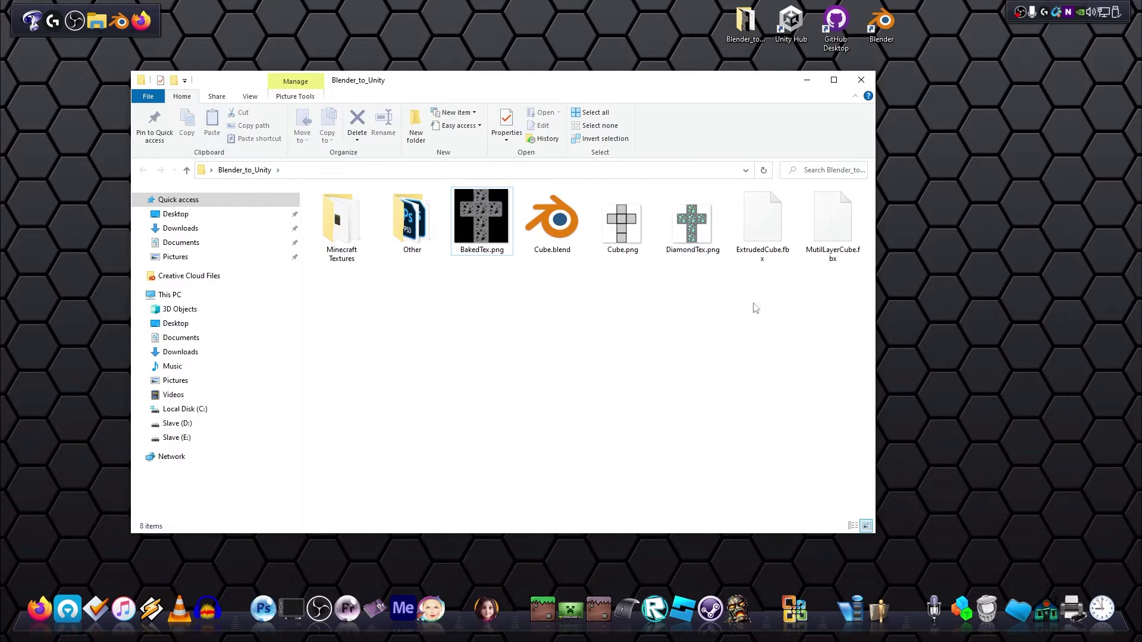
Position the Blender_to_Unity folder window over the Unity SandBox editor for importing
left_click(862, 80)
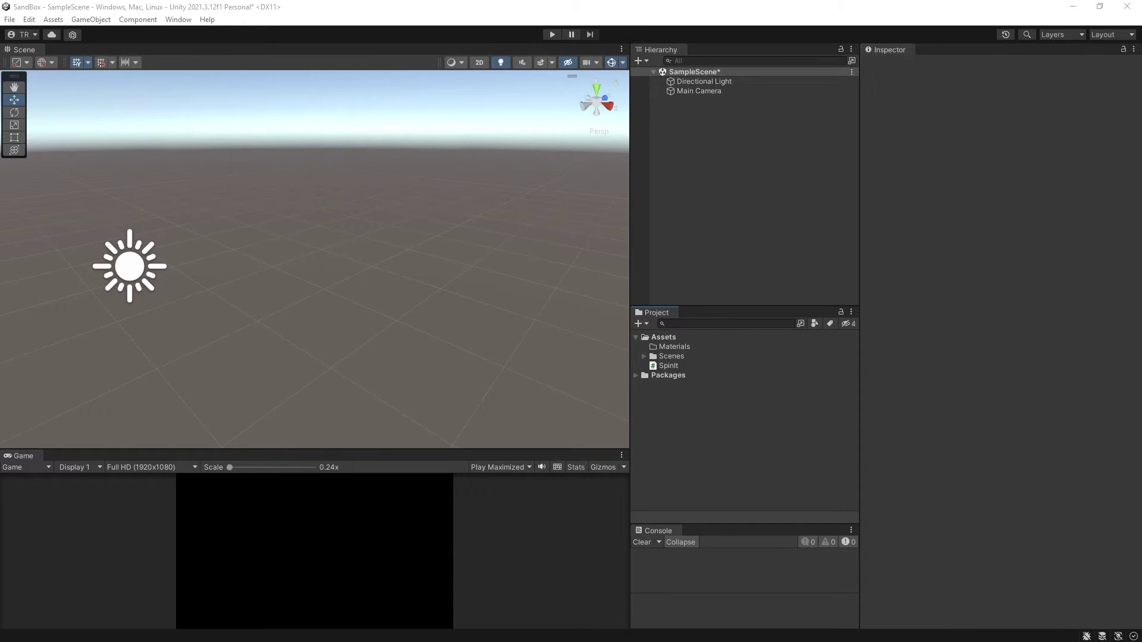
left_click_drag(745, 163, 314, 56)
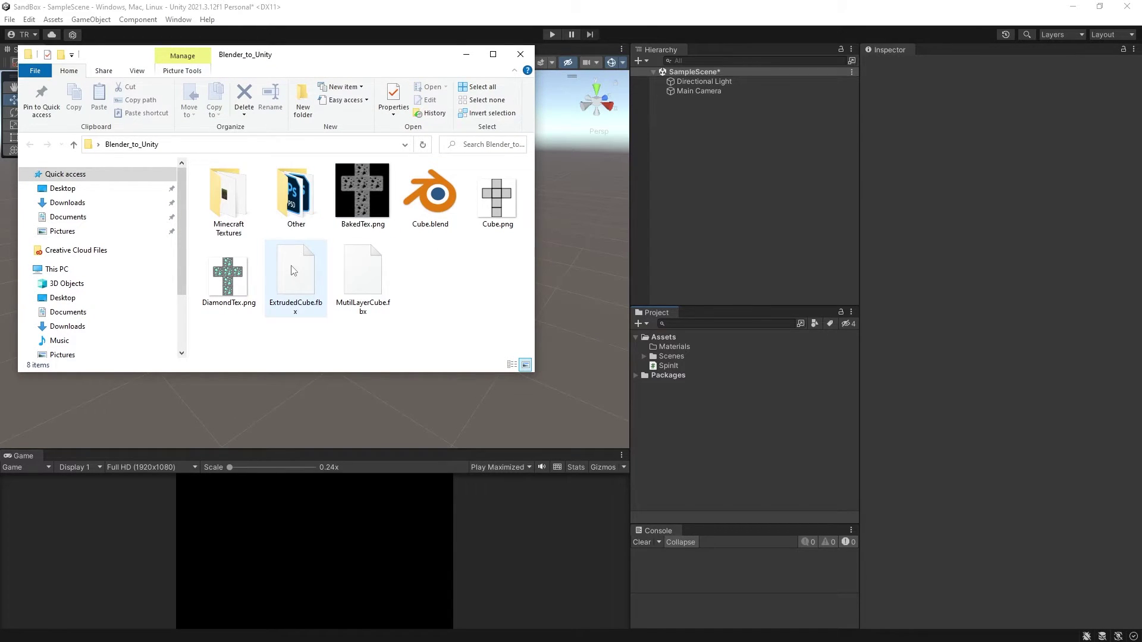
Drag ExtrudedCube.fbx, BakedTex.png and DiamondTex.png into Unity's Assets, then close the folder window
left_click_drag(293, 267, 681, 424)
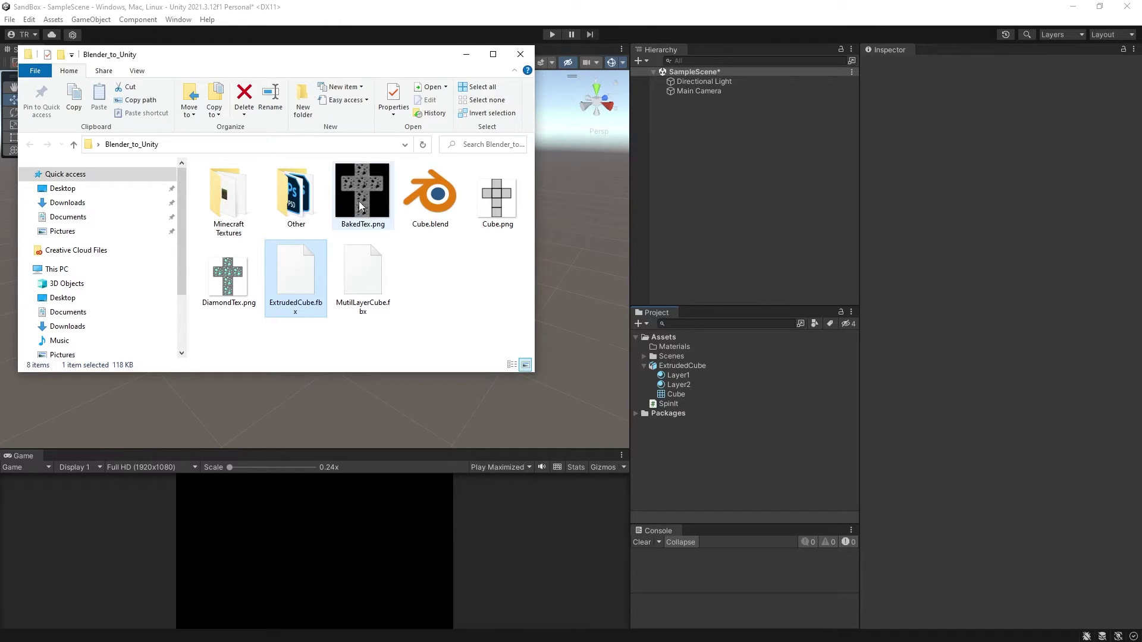
left_click_drag(360, 186, 667, 460)
left_click_drag(228, 273, 693, 465)
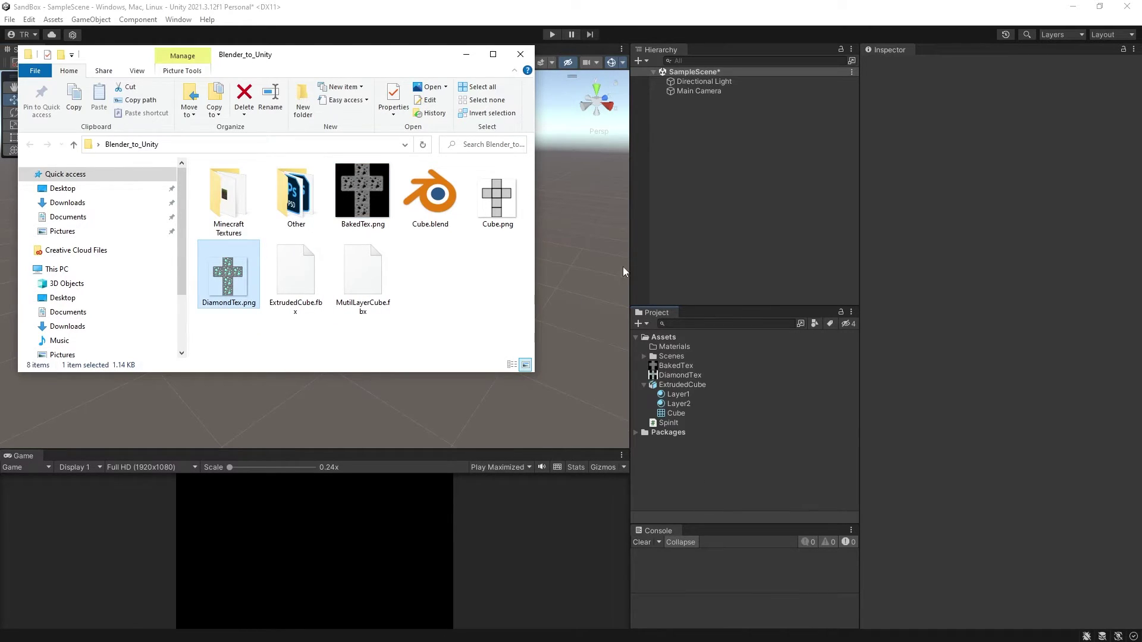
left_click(527, 60)
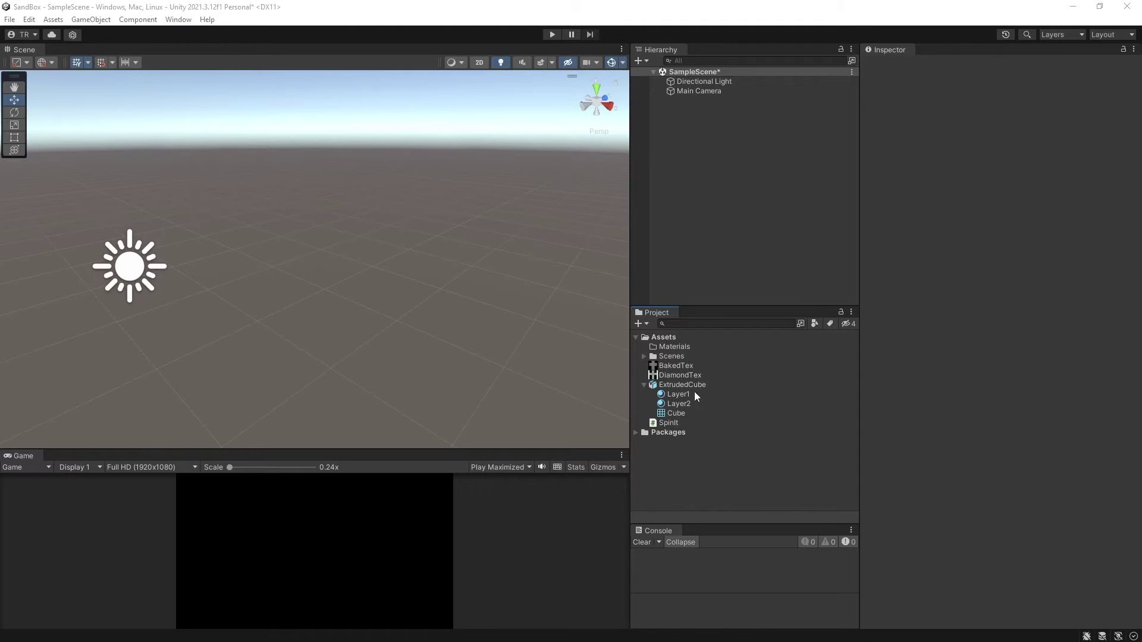
Extract ExtrudedCube's embedded Layer1 and Layer2 materials into the Assets folder
left_click(668, 386)
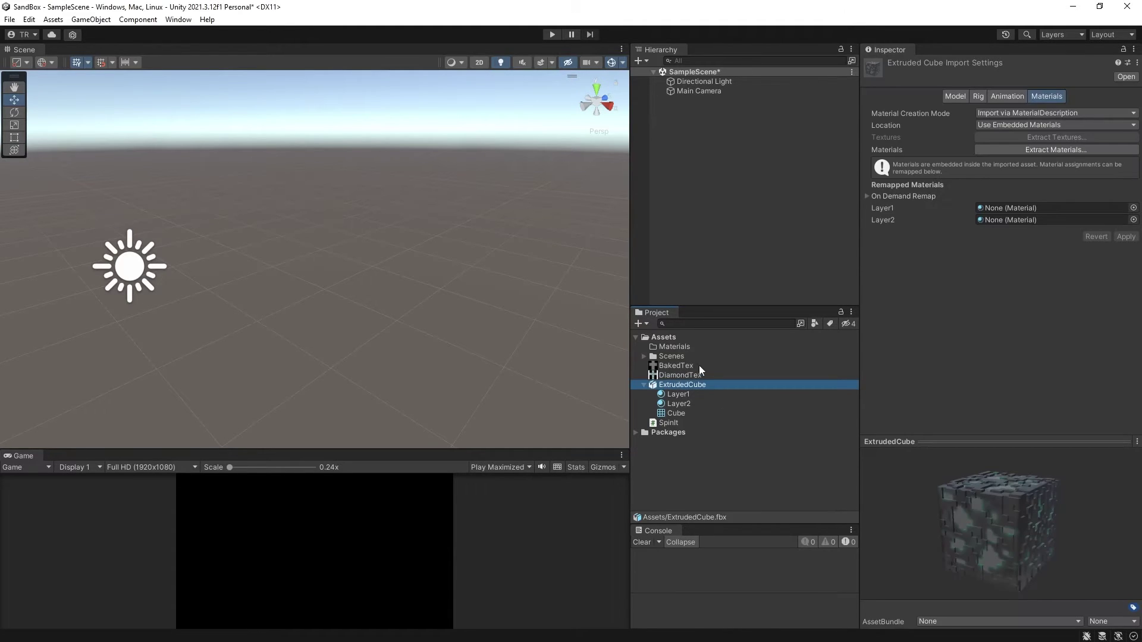
left_click(1051, 152)
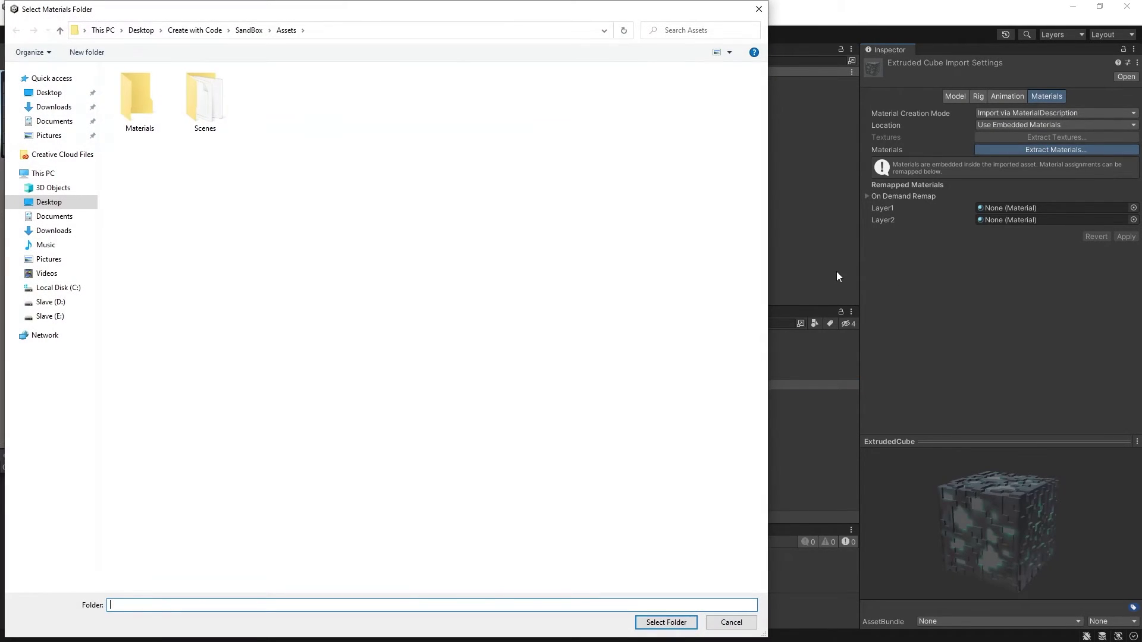
left_click(662, 622)
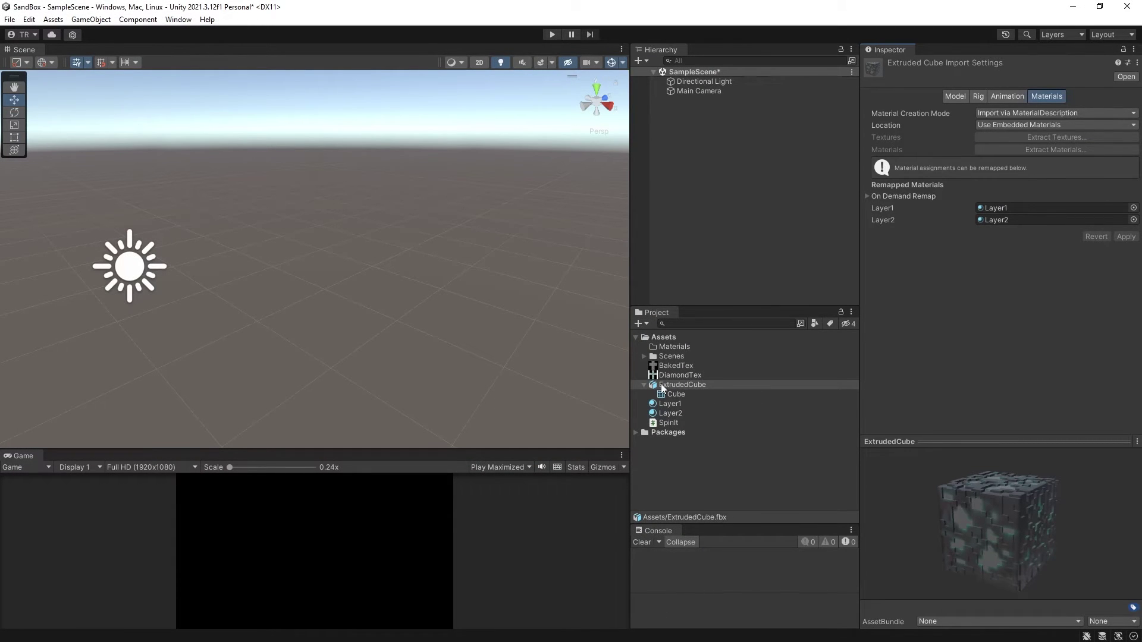
Place ExtrudedCube in the scene and assign BakedTex to Layer1's Albedo and DiamondTex to Layer2's
left_click_drag(666, 387, 692, 250)
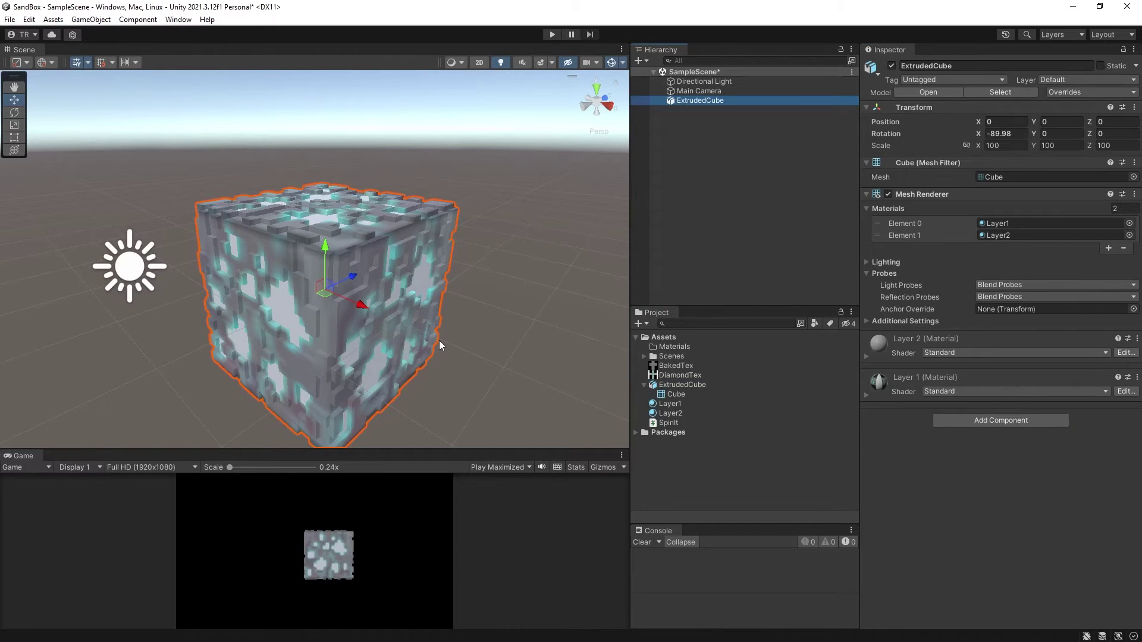
left_click(661, 407)
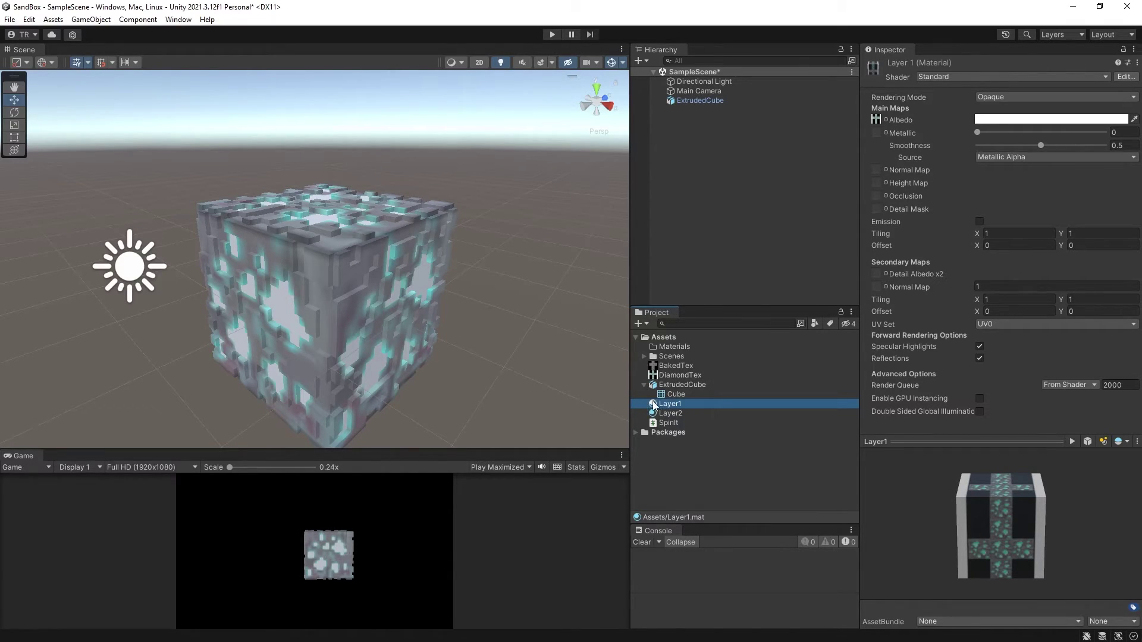
left_click_drag(657, 406, 877, 121)
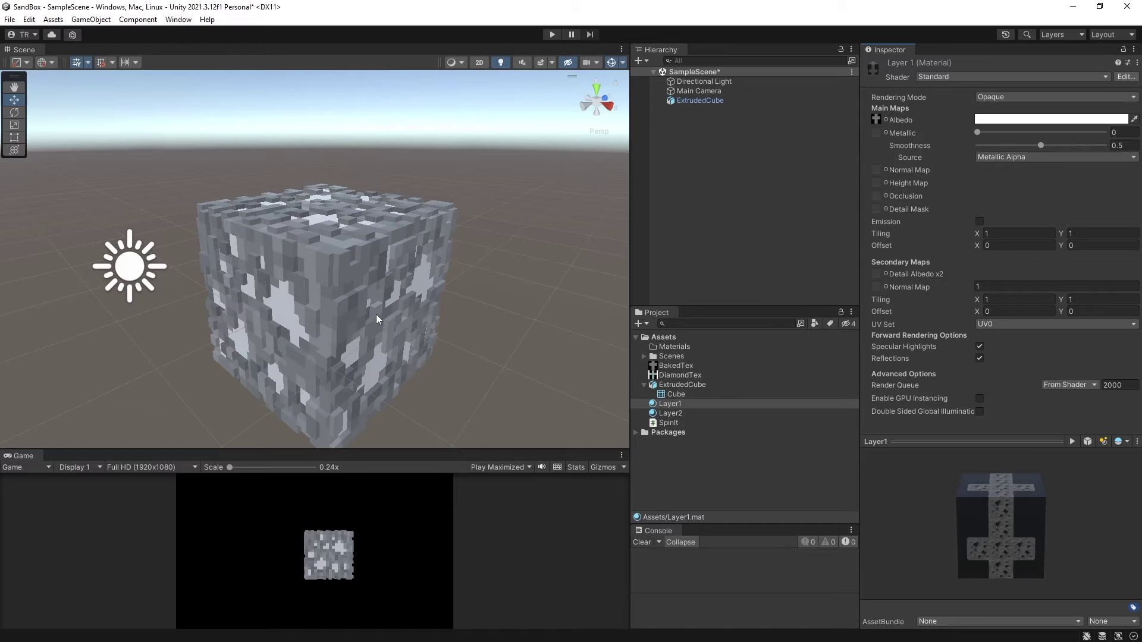
left_click(665, 413)
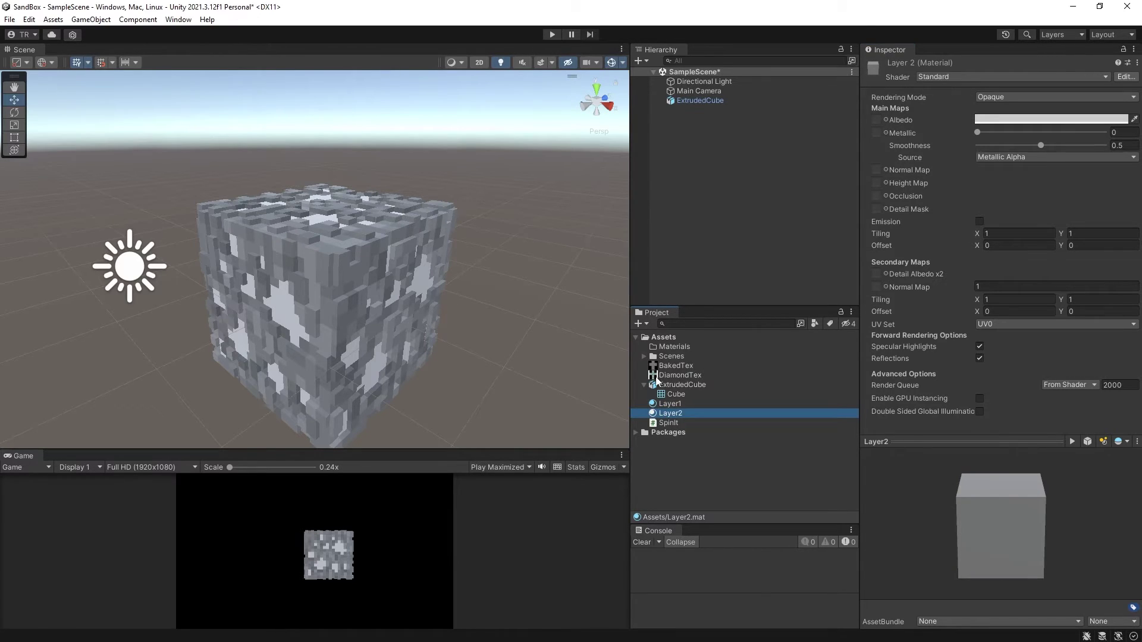
left_click_drag(656, 381, 876, 122)
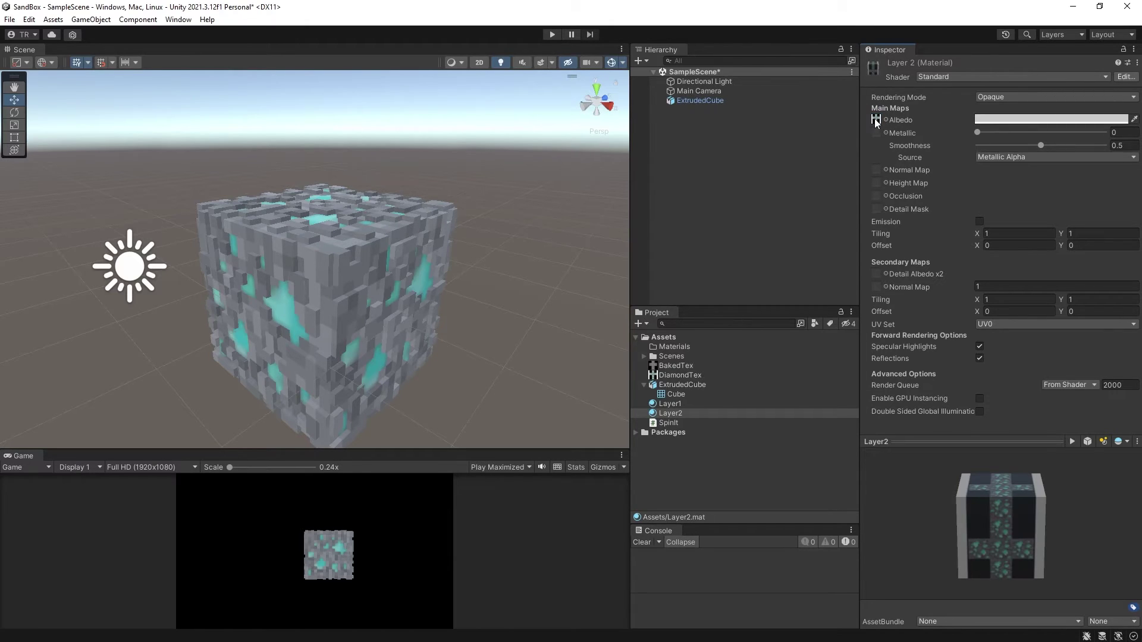
Add a Rigidbody to ExtrudedCube with Use Gravity off and Angular Drag 0
left_click(686, 101)
left_click(983, 420)
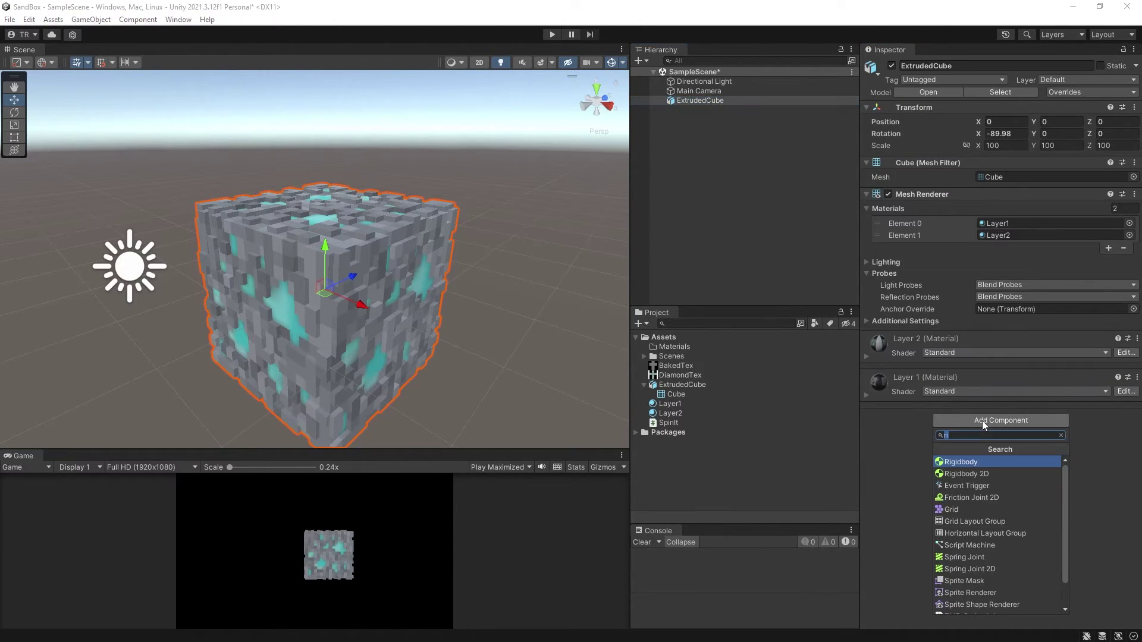
left_click(951, 463)
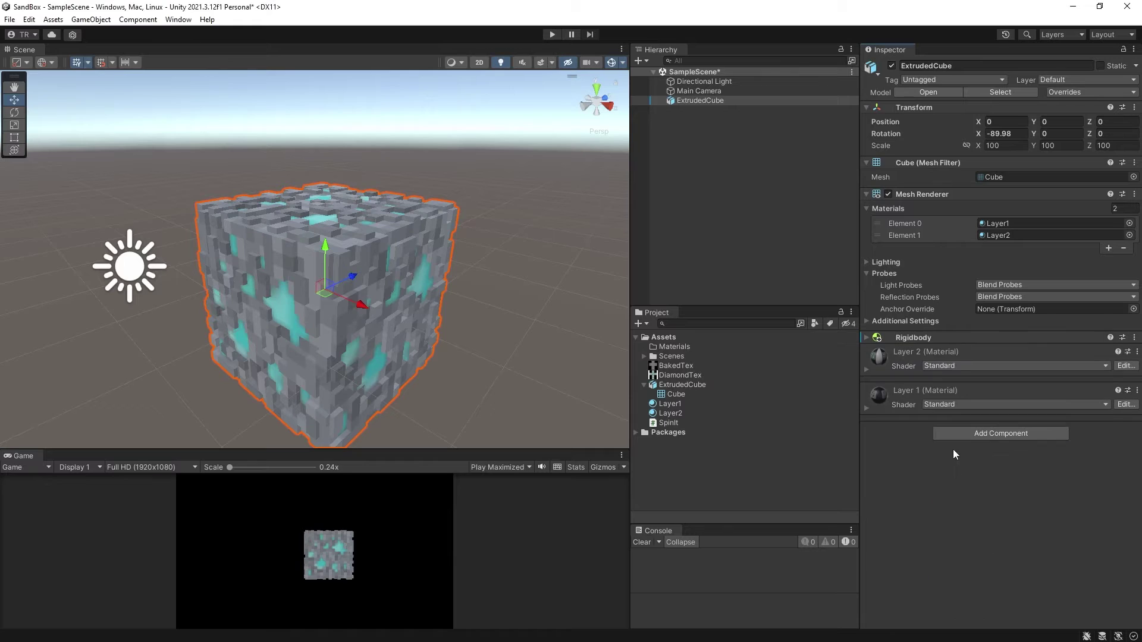
left_click(867, 337)
left_click(979, 388)
left_click(998, 376)
type("0")
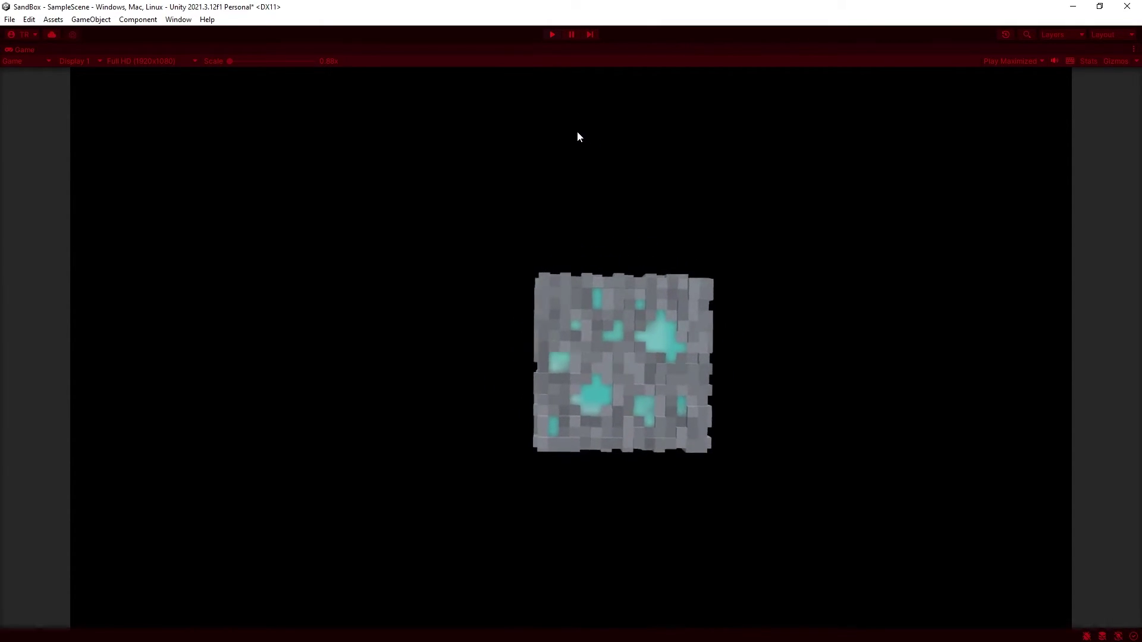
Stop Play mode, reselect ExtrudedCube and collapse its Rigidbody settings
left_click(552, 35)
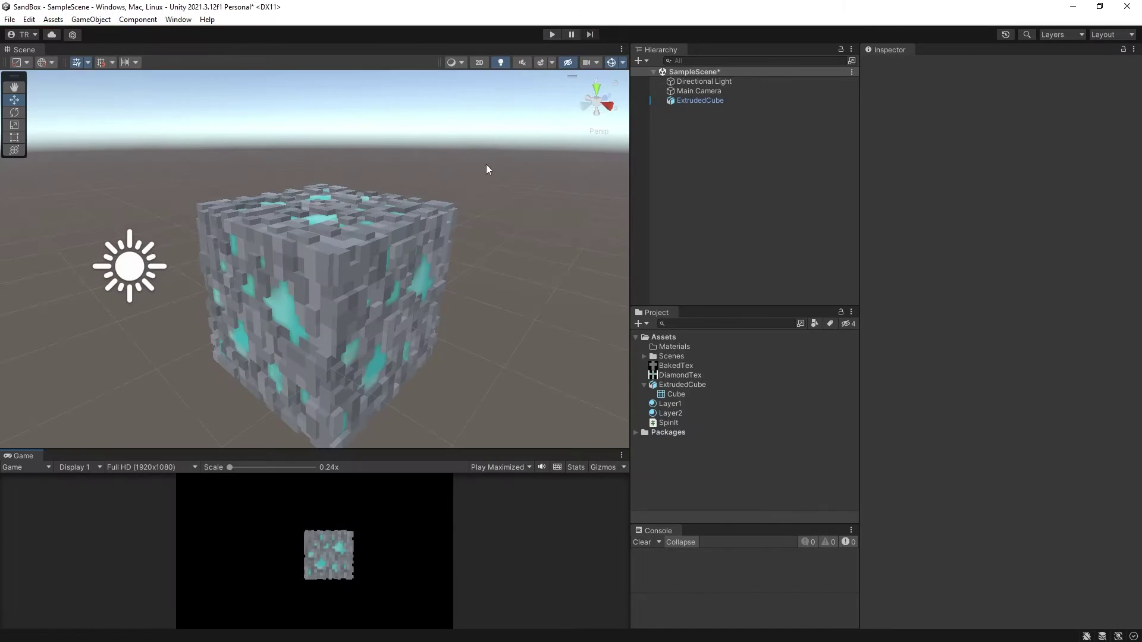
left_click(684, 100)
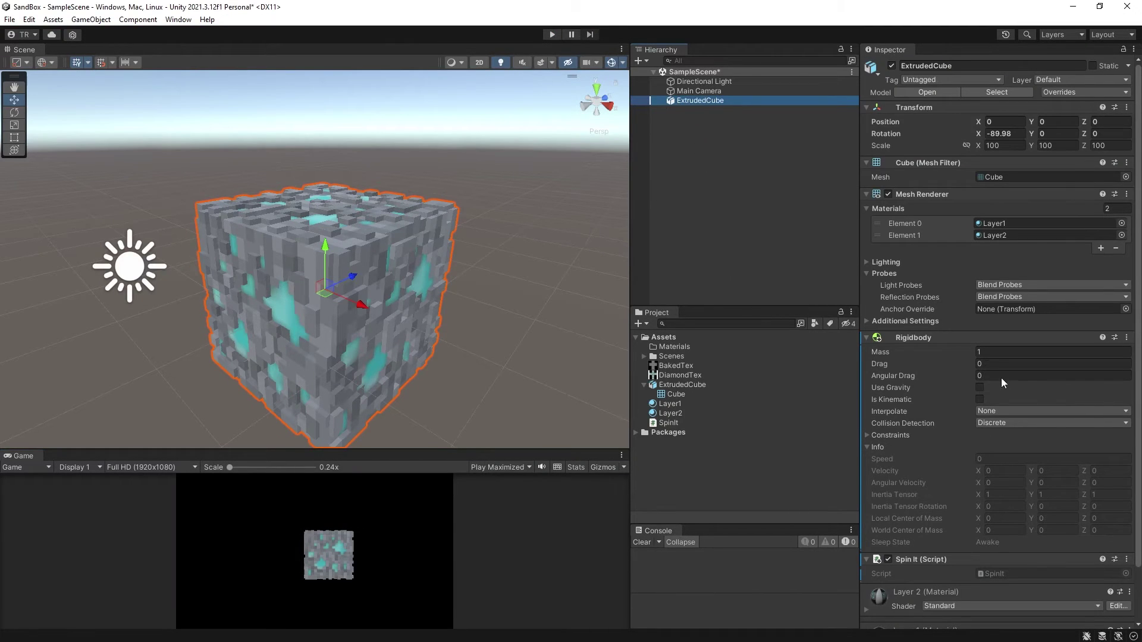
left_click(867, 338)
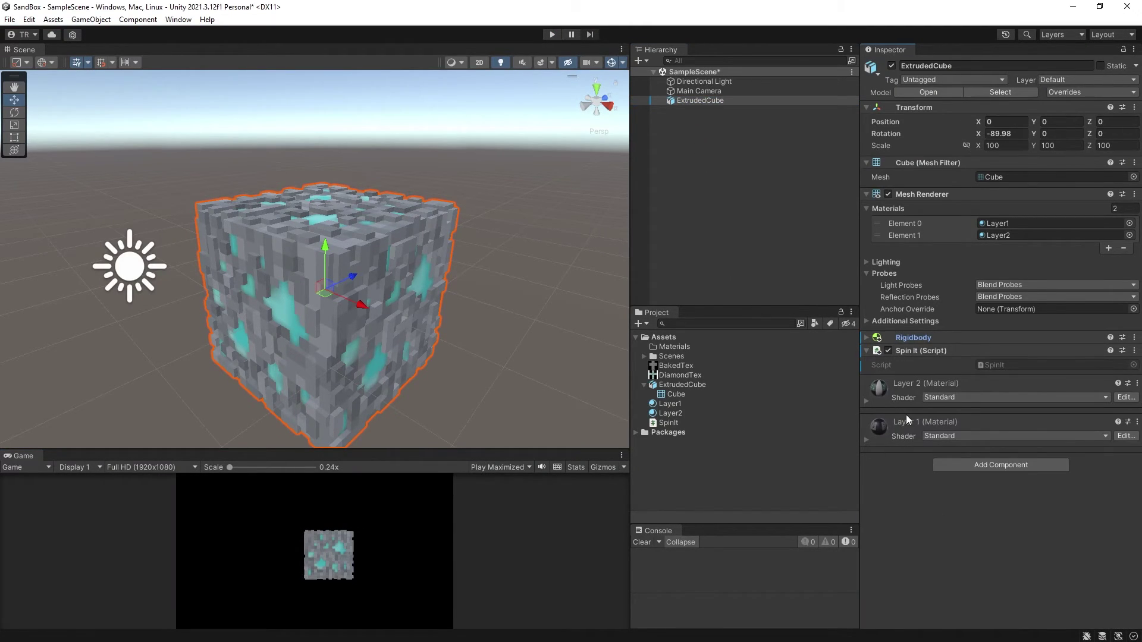
Enable emission on Layer 2 with a bright saturated blue (R 18, G 24, B 248)
left_click(865, 401)
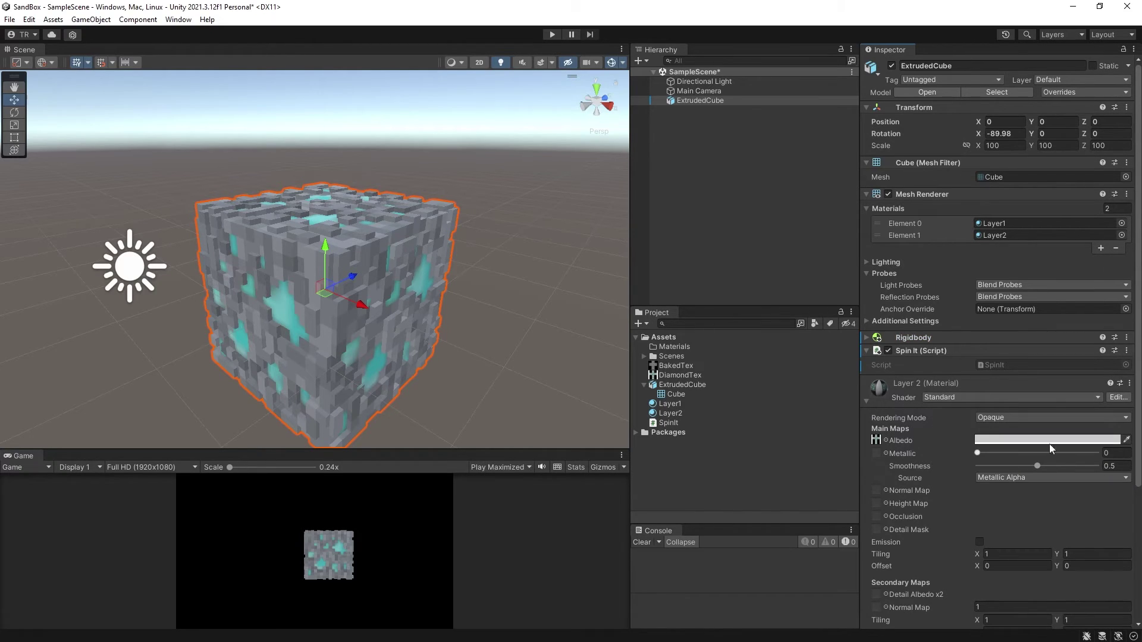
left_click(980, 542)
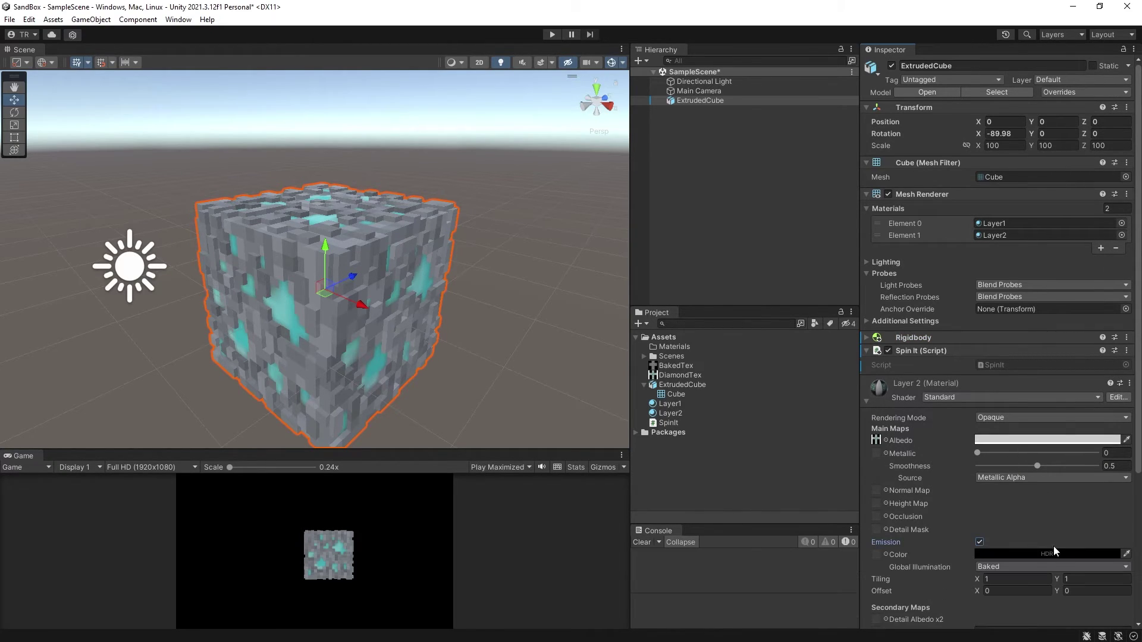
left_click(1051, 554)
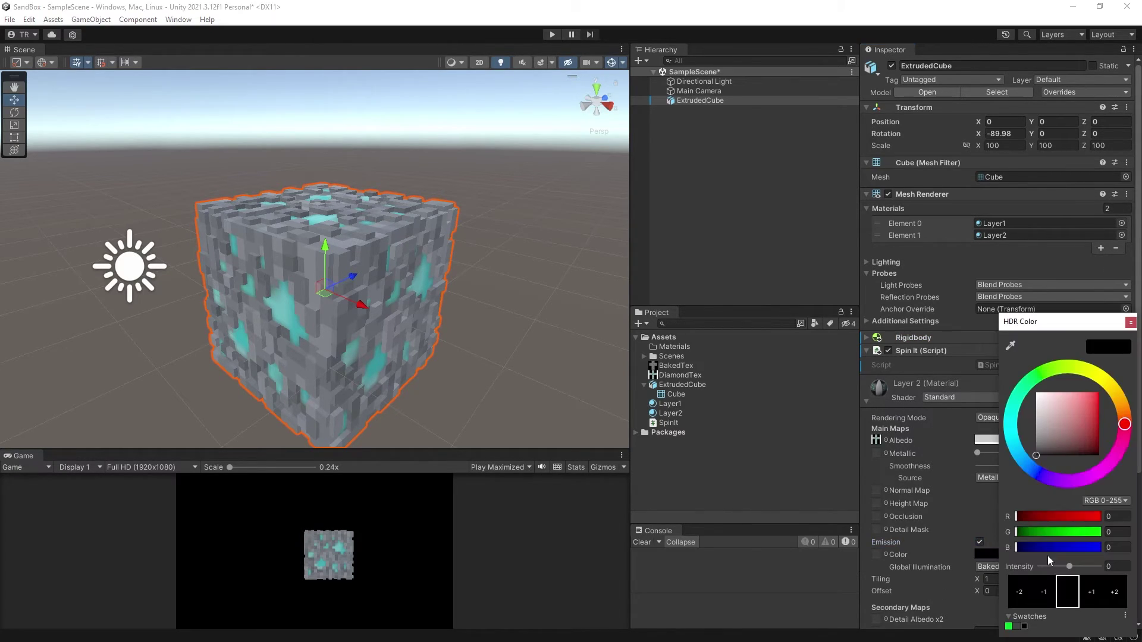
left_click(1038, 473)
left_click(1096, 396)
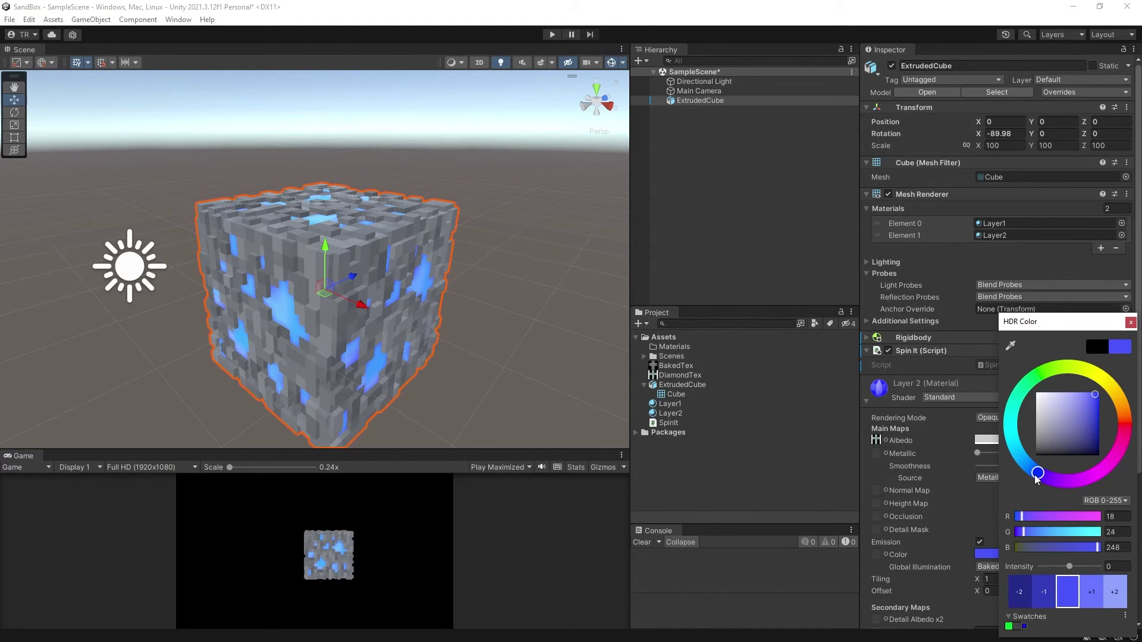
left_click(1131, 322)
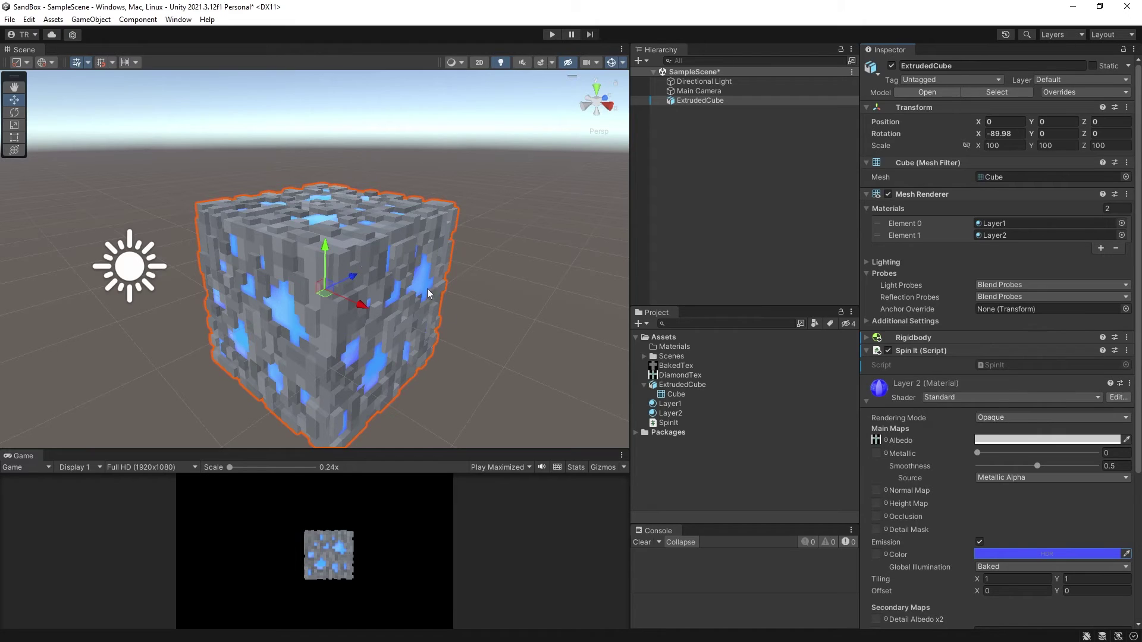
Preview the glowing cube in Play mode, then stop and collapse Layer 2's properties
left_click(552, 34)
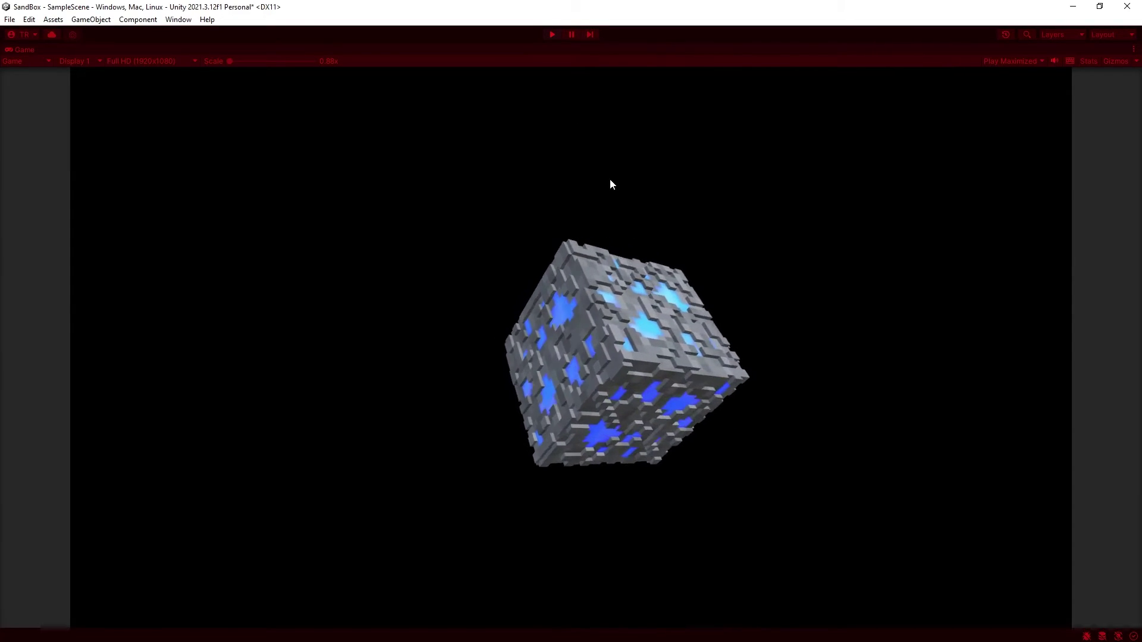
left_click(552, 35)
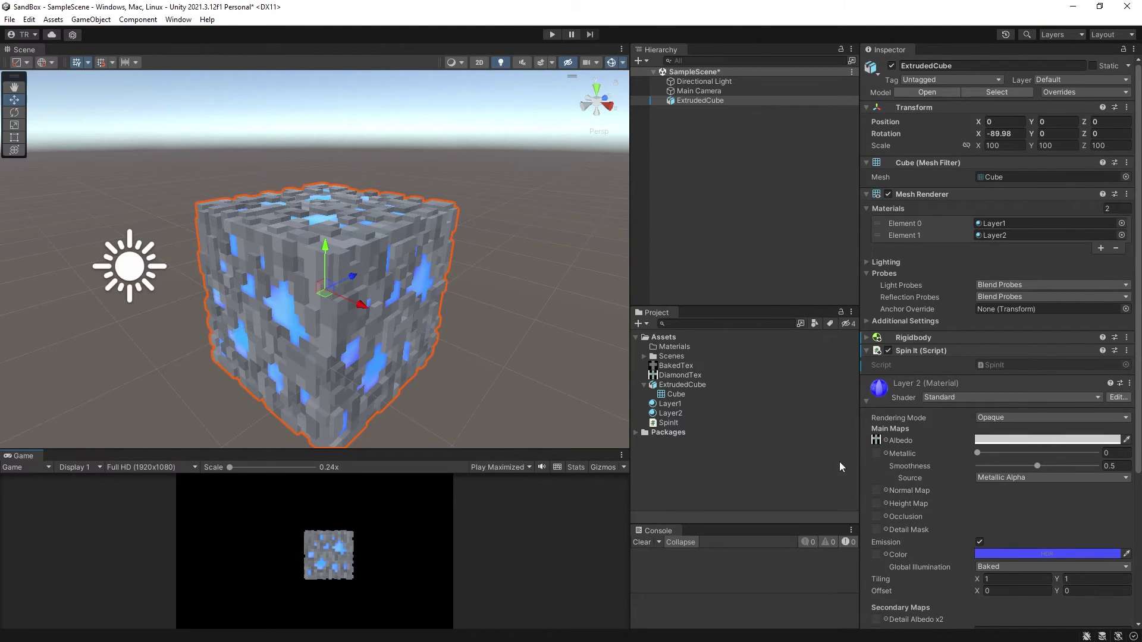
left_click(867, 401)
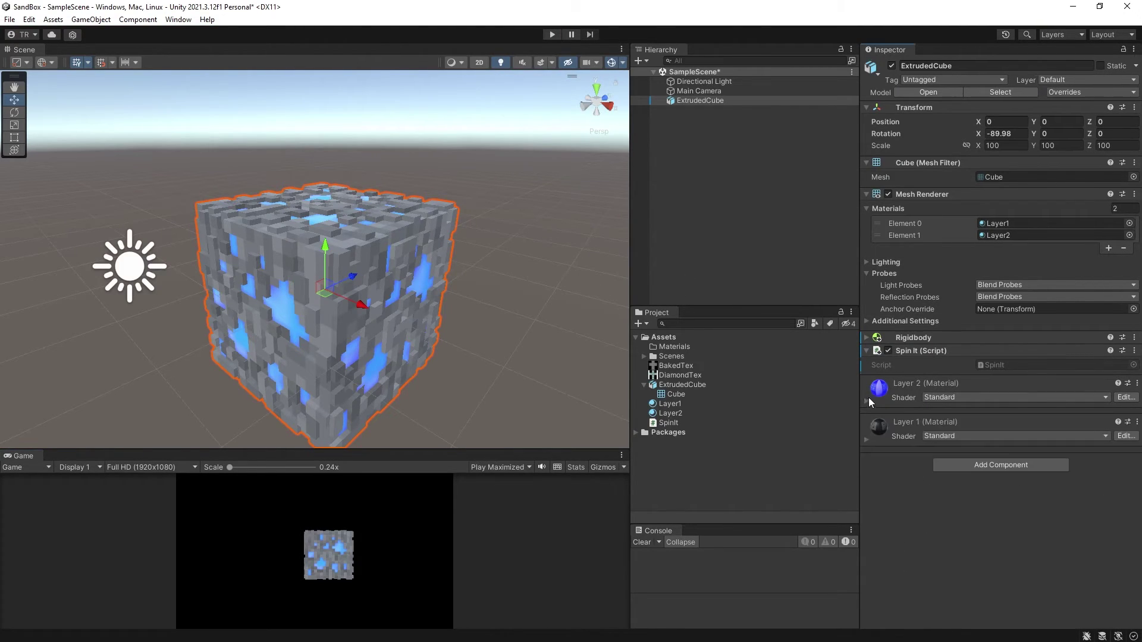
Set Layer 1's Metallic to 1 and raise its Smoothness to about 0.727
left_click(866, 438)
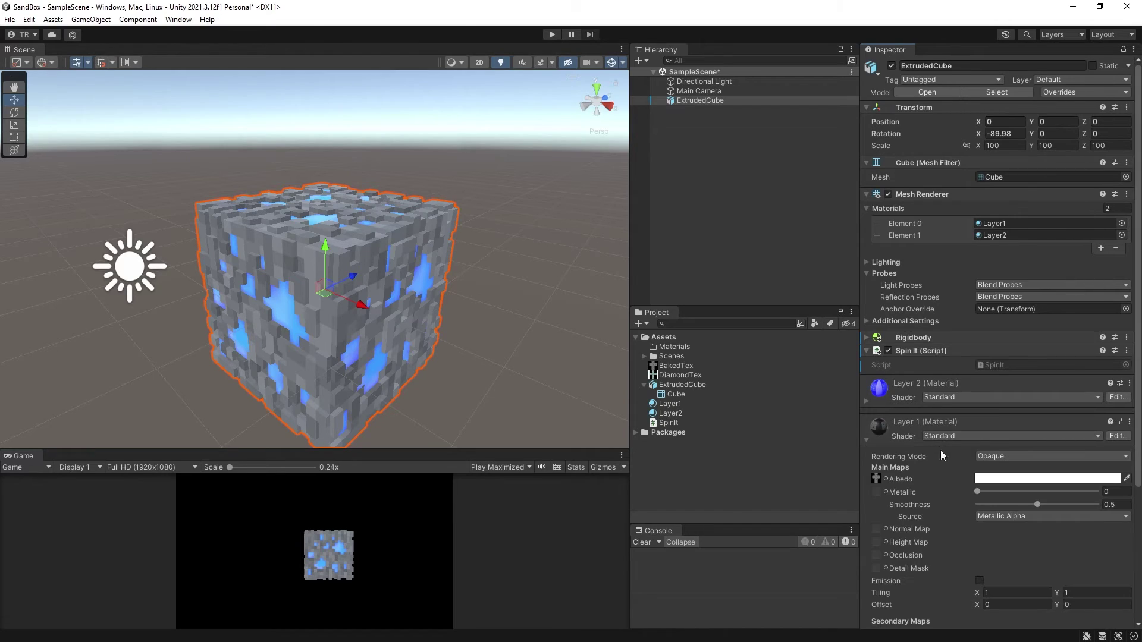
left_click_drag(978, 492, 1141, 499)
left_click_drag(1038, 505, 1064, 508)
Check the darker cube in Play mode, then stop and deselect ExtrudedCube
left_click(552, 34)
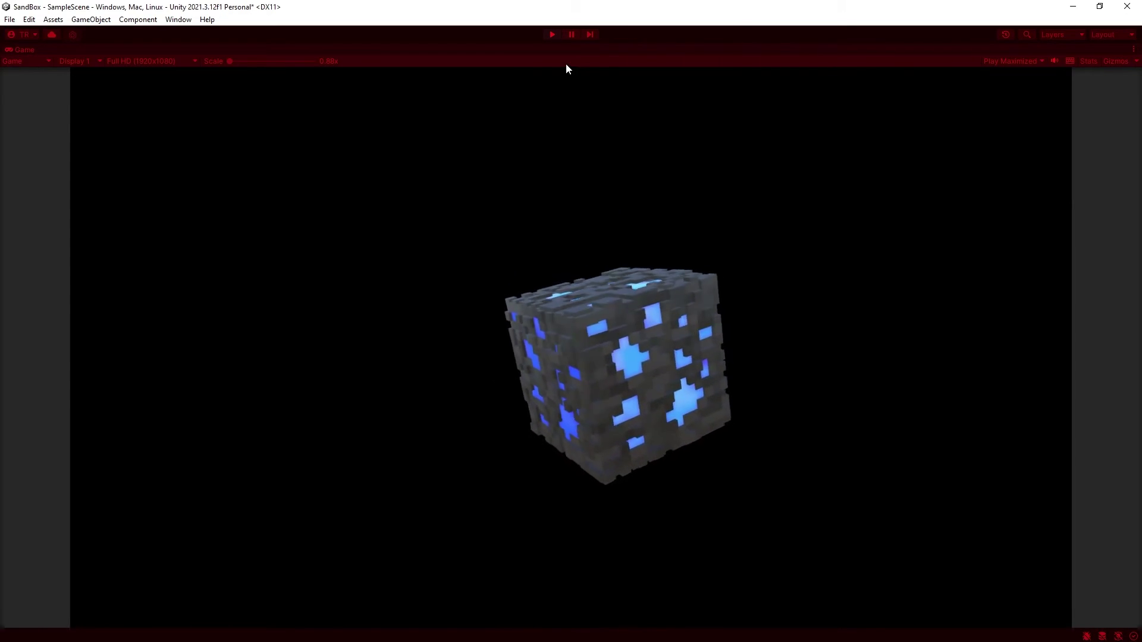
left_click(552, 35)
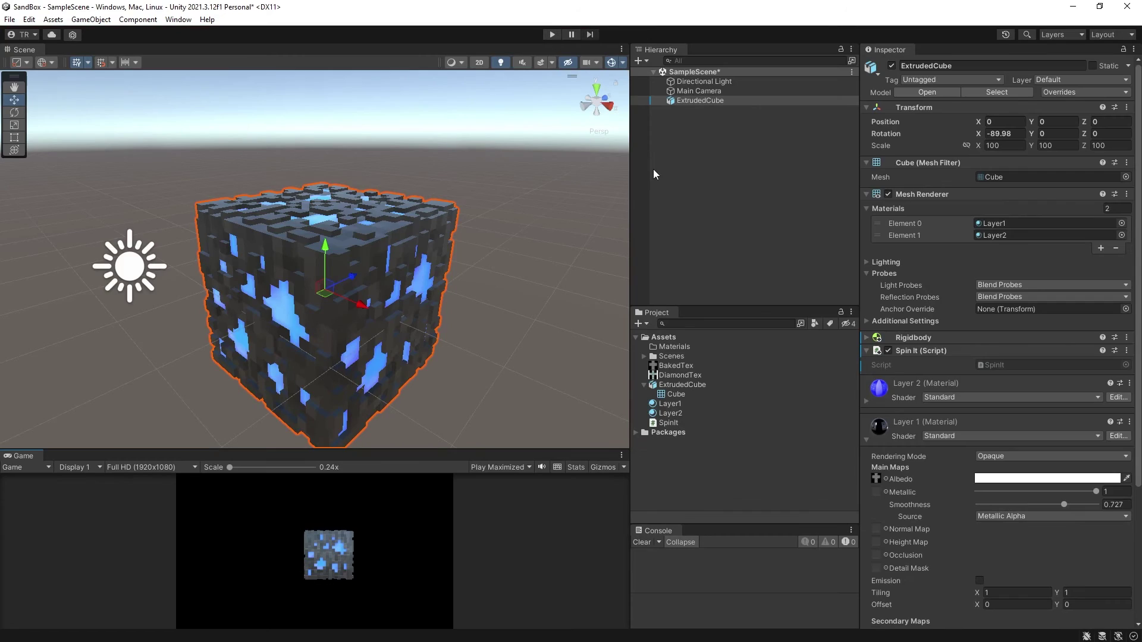
left_click(699, 157)
Select BakedTex and apply Point (no filter) as its Filter Mode
left_click(673, 375)
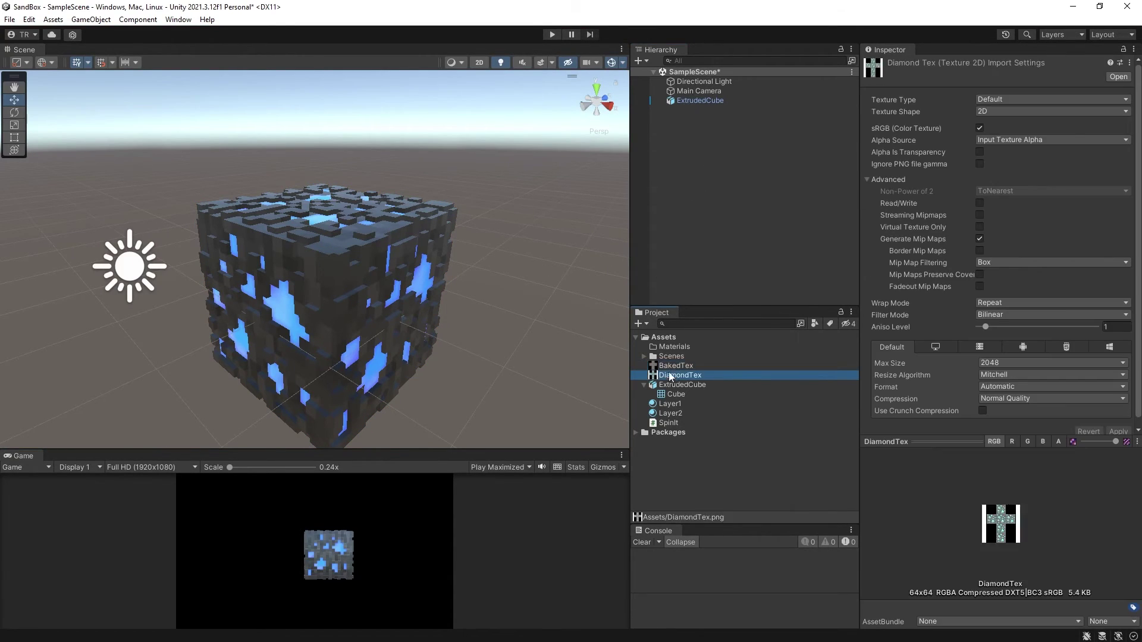
key("Up")
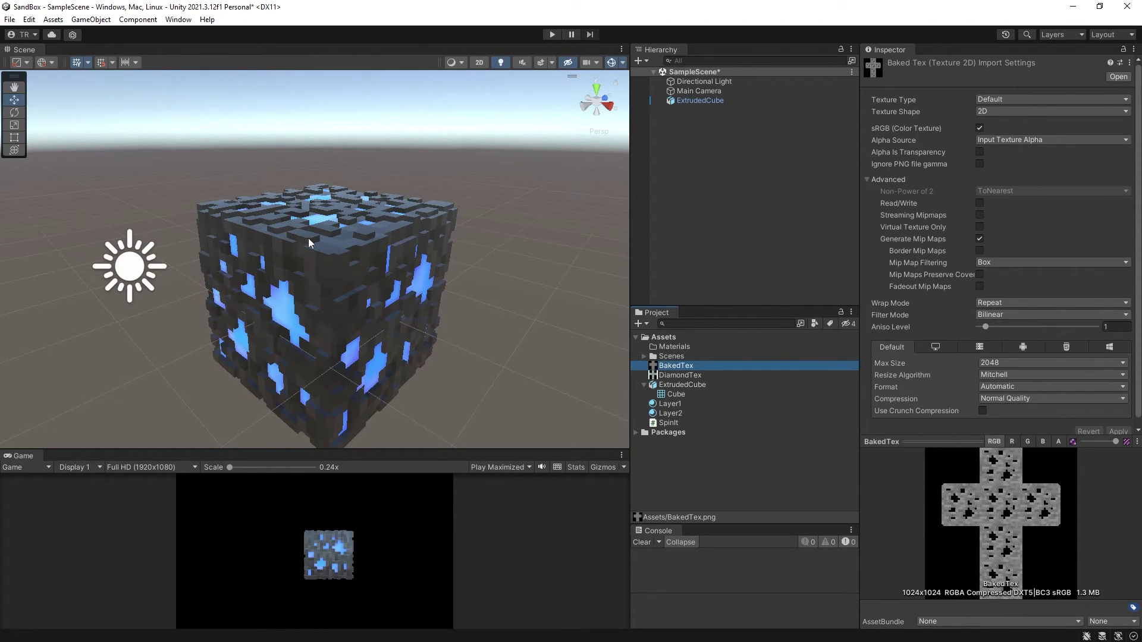
left_click(1005, 314)
left_click(1005, 326)
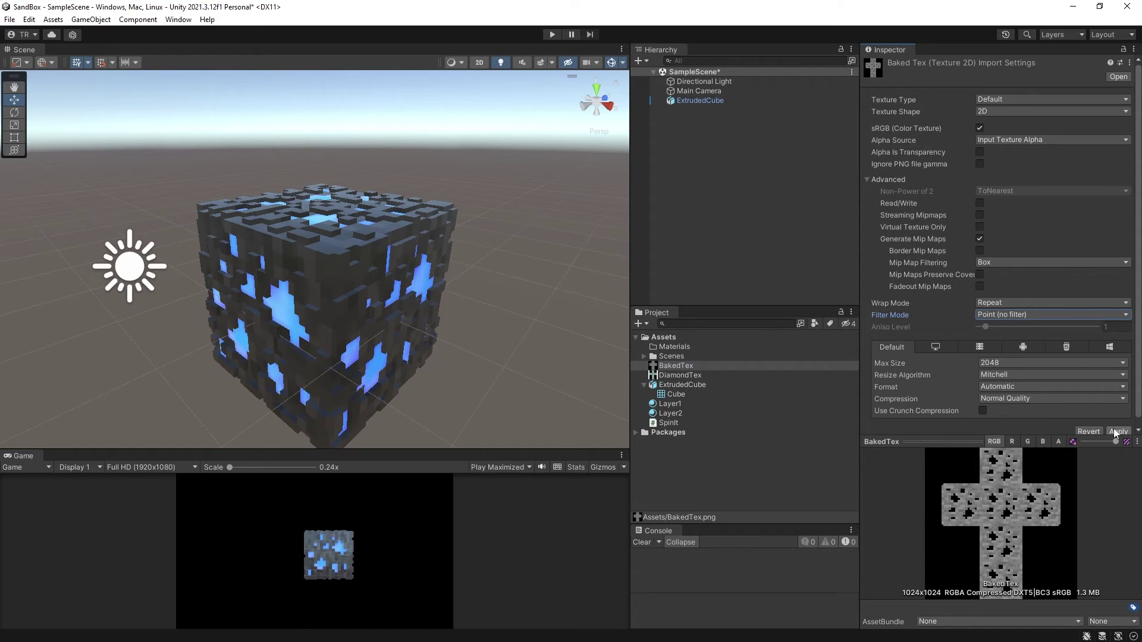
left_click(1114, 433)
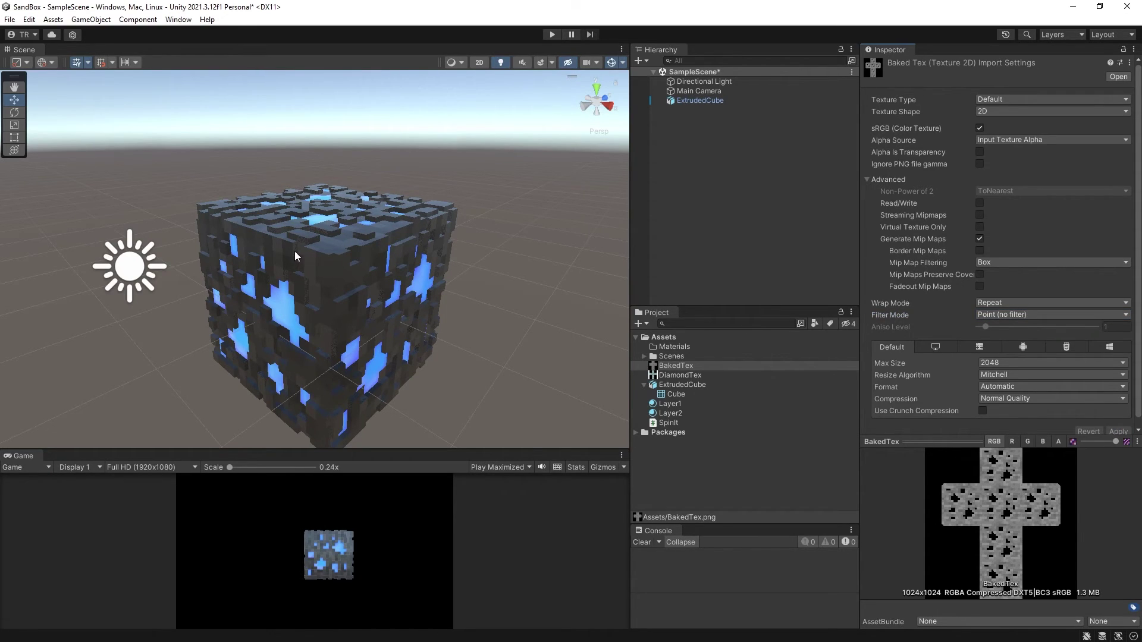
Change BakedTex's Filter Mode to Trilinear, apply it, and reselect DiamondTex
left_click(1011, 315)
left_click(1009, 354)
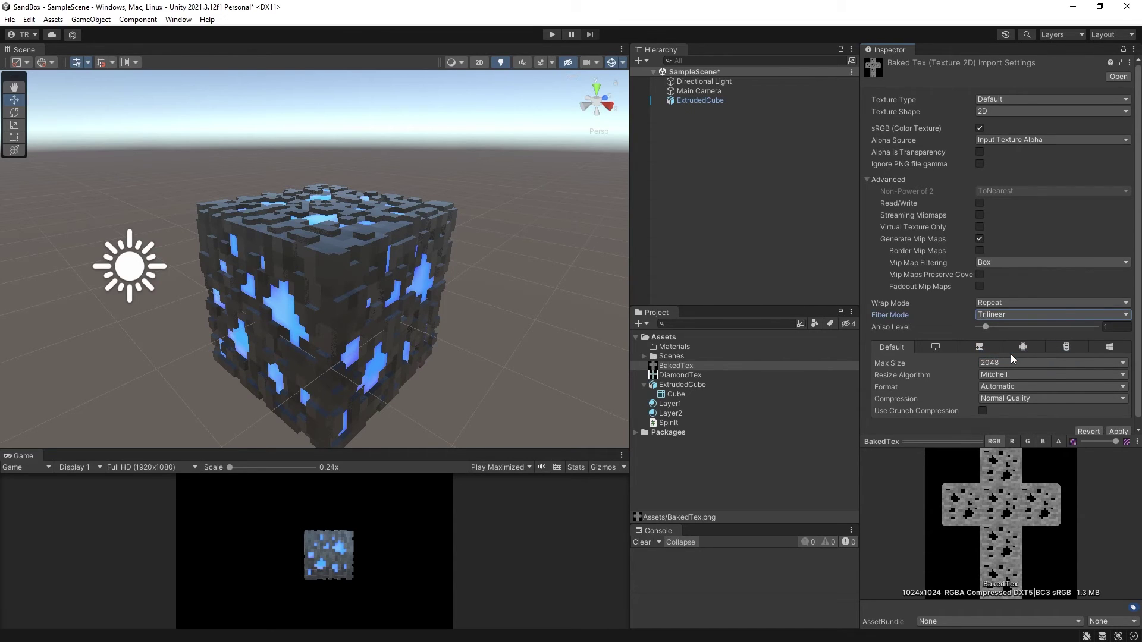
left_click(1115, 432)
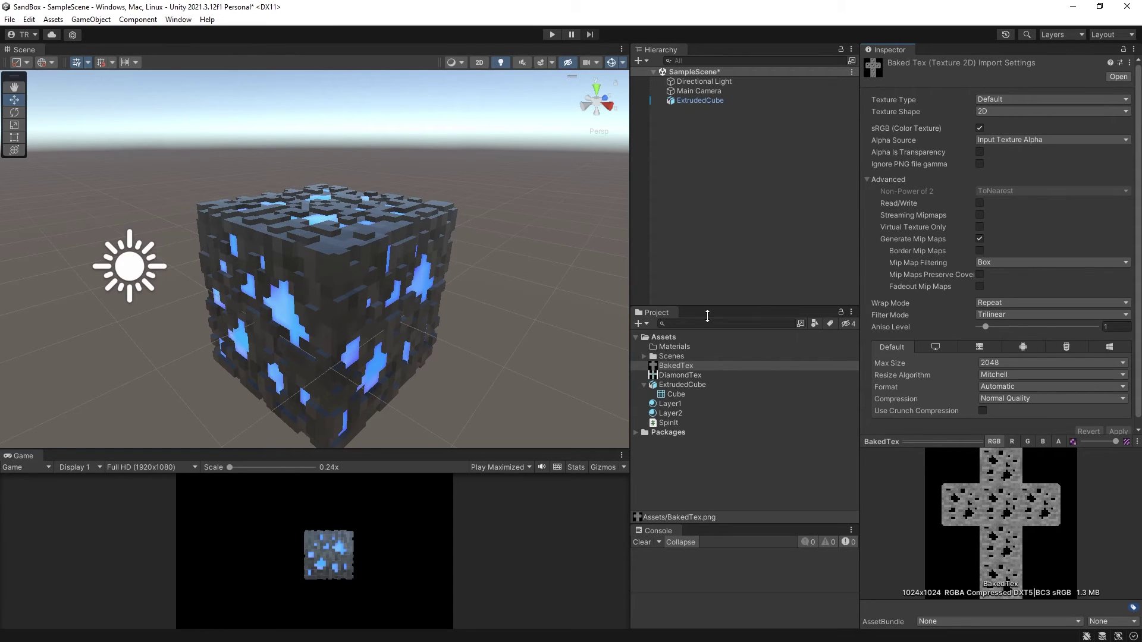
left_click(673, 375)
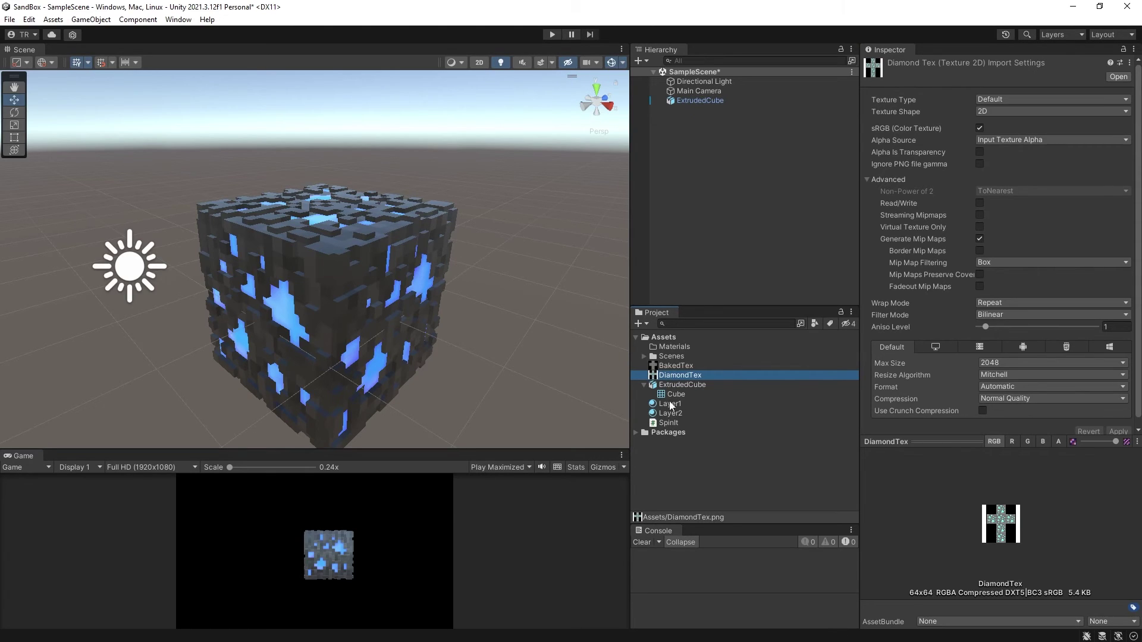
Preview DiamondTex as the Layer1 albedo in Play mode, then revert the albedo to BakedTex
left_click(665, 404)
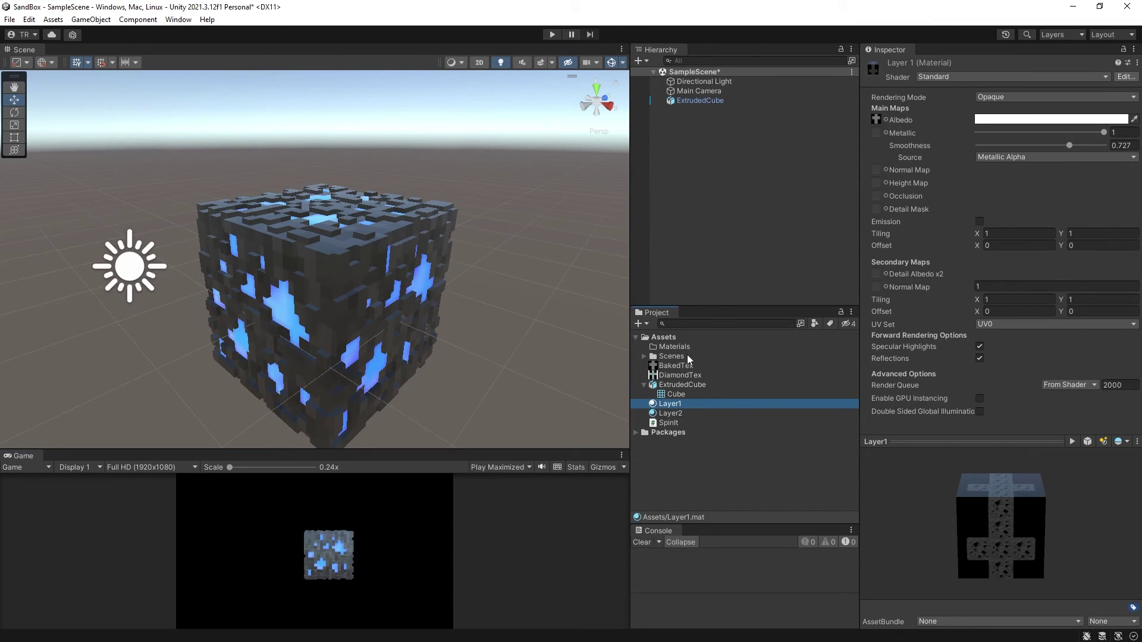
left_click_drag(657, 376, 876, 121)
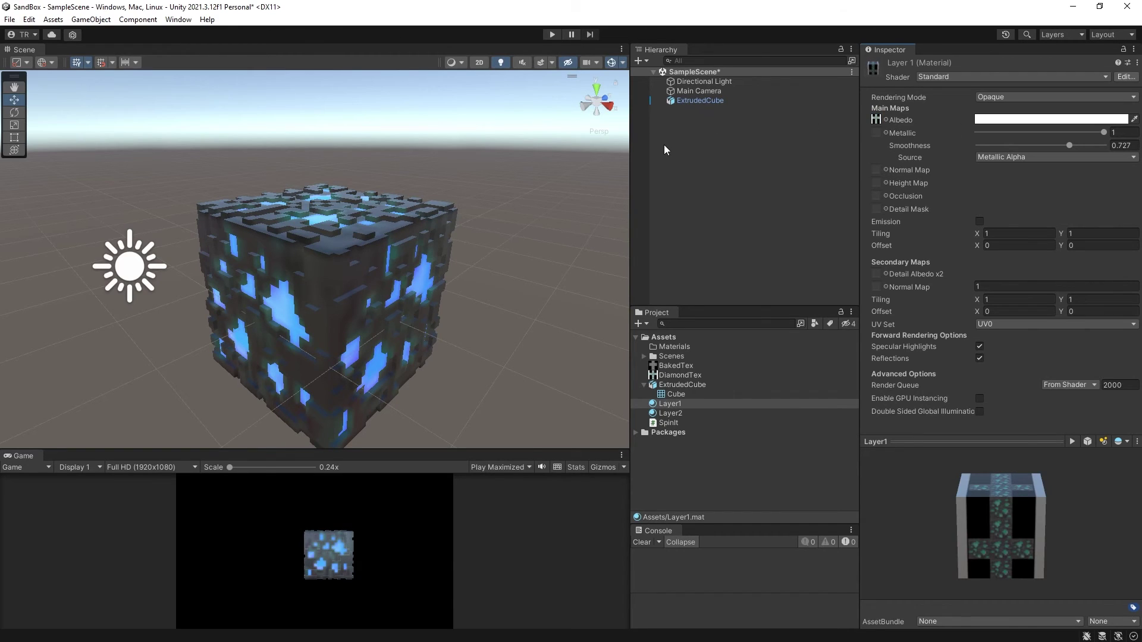
left_click(550, 34)
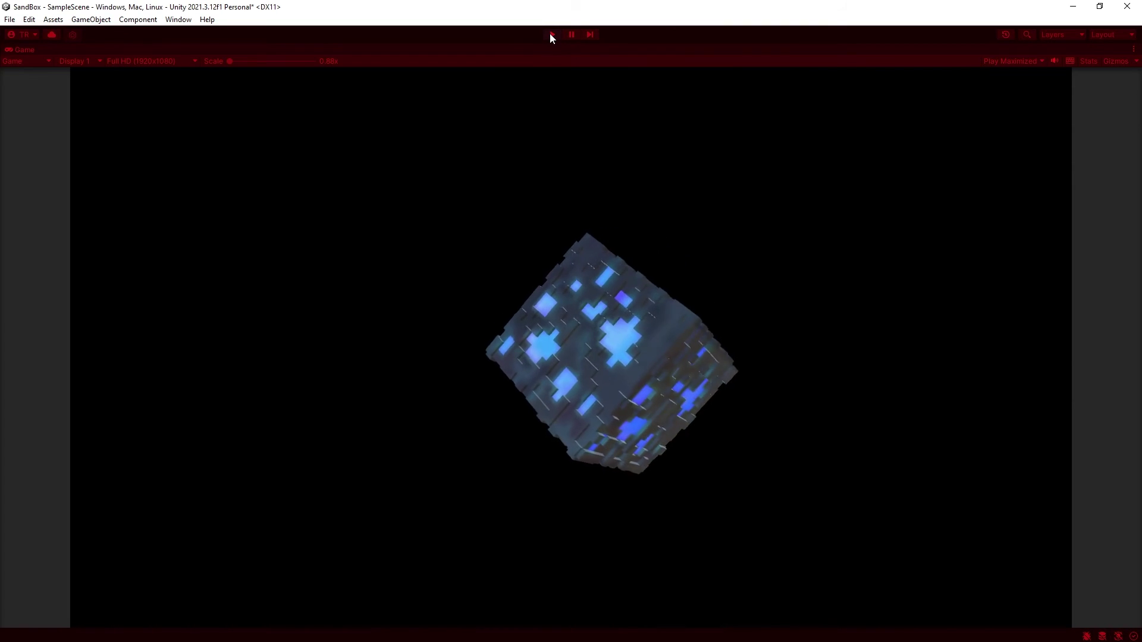
left_click(551, 34)
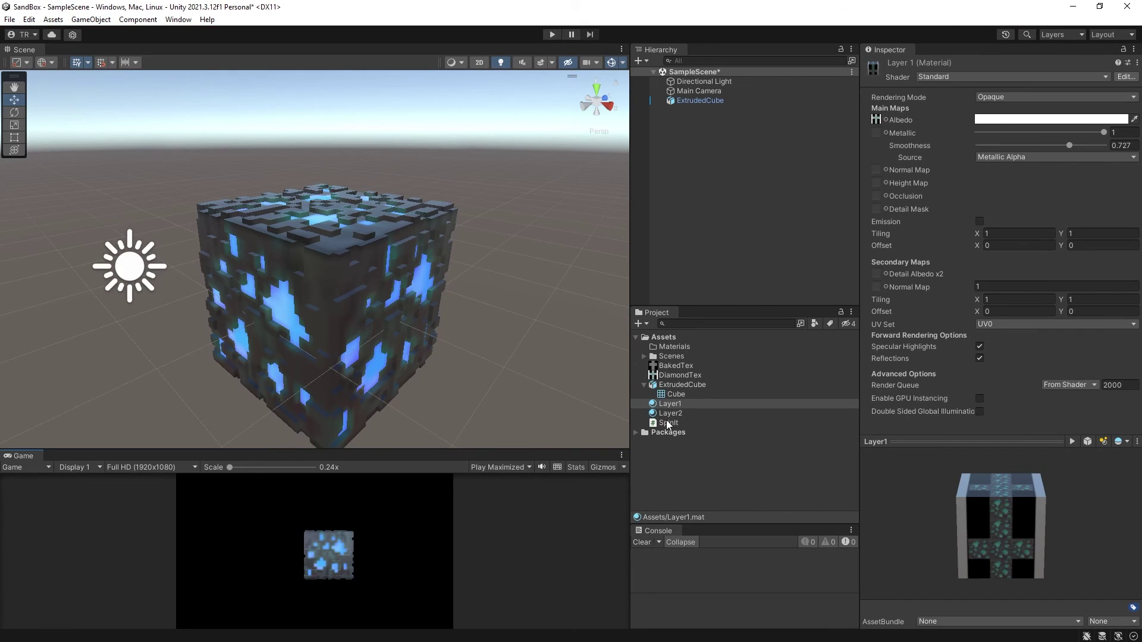
left_click_drag(654, 368, 876, 120)
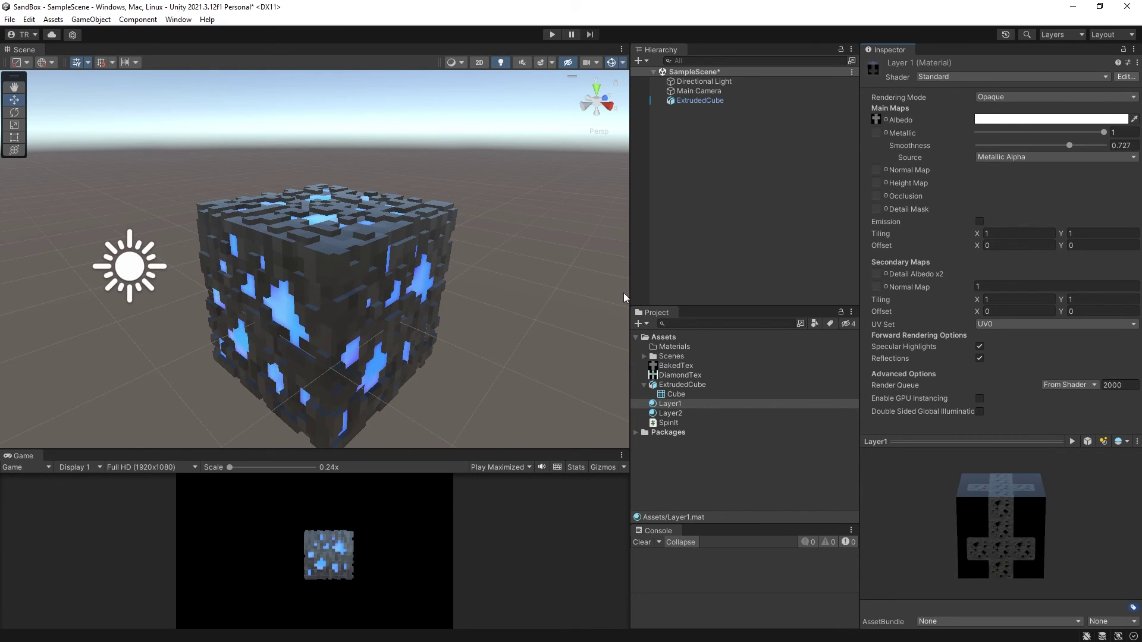